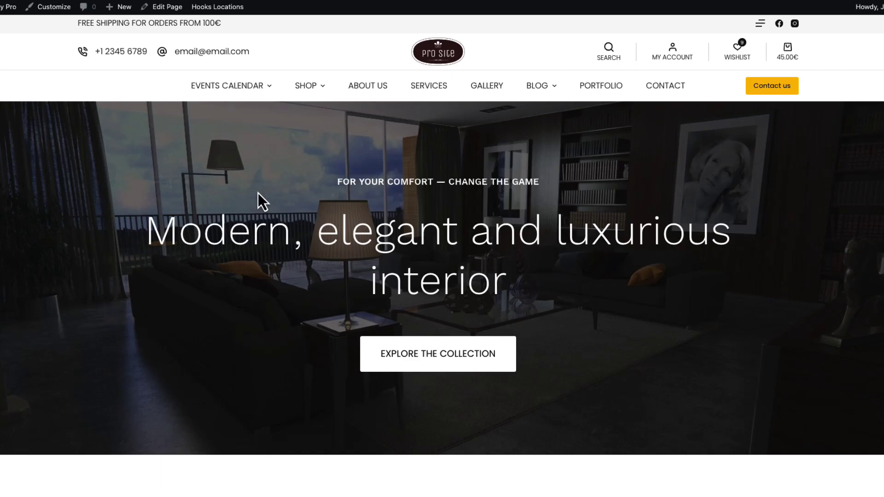
- Review the shop's D-grade GTmetrix report and highlight the 4.2s Fully Loaded Time
scroll(292, 221, "down", 15)
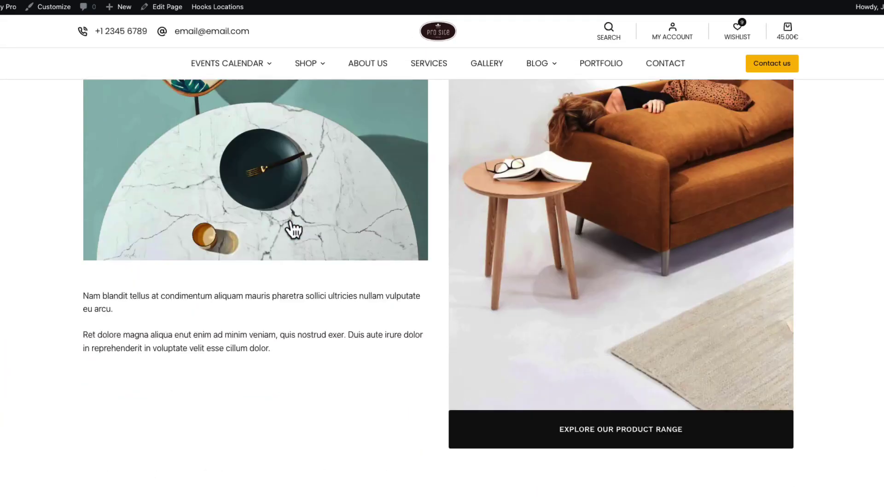
scroll(291, 229, "up", 15)
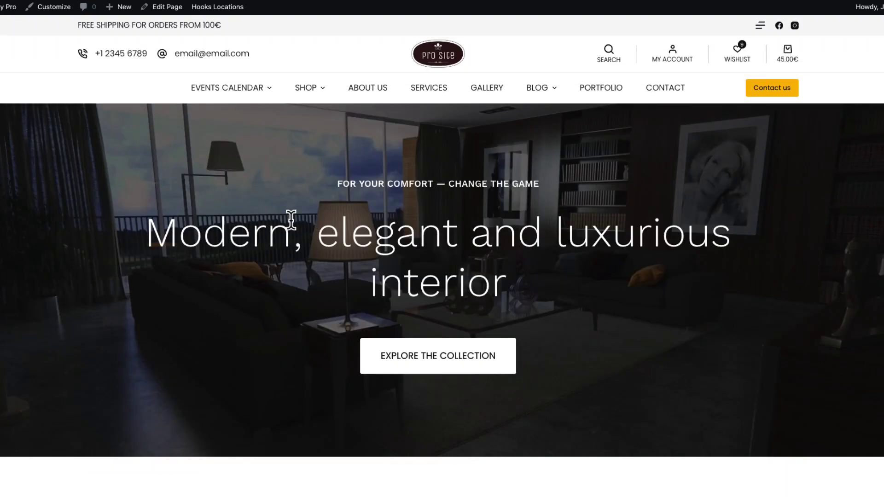
scroll(290, 221, "down", 8)
scroll(284, 229, "down", 20)
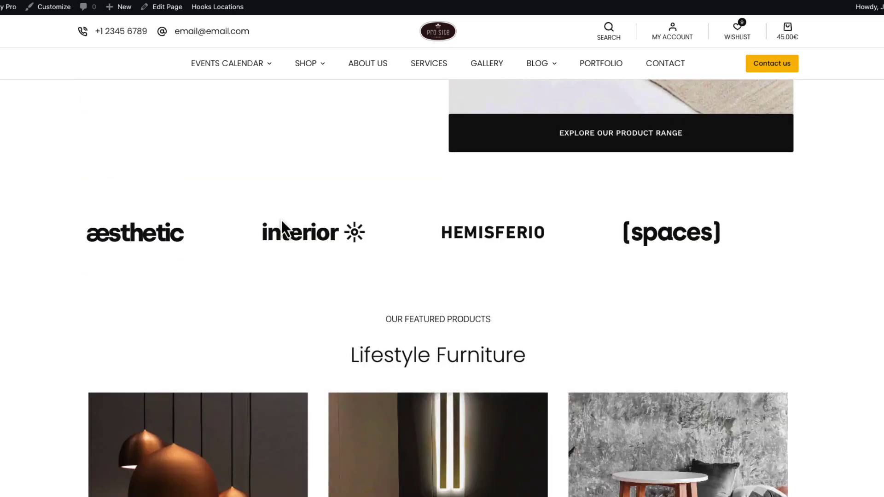
scroll(281, 219, "up", 20)
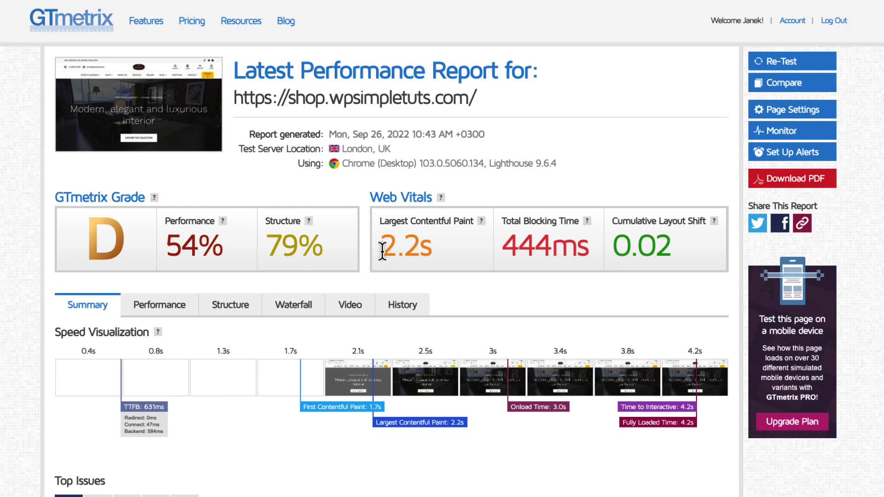
left_click_drag(382, 252, 436, 253)
- Highlight the 141 total requests and the 2.75MB total page size, then clear the selection
scroll(463, 269, "down", 10)
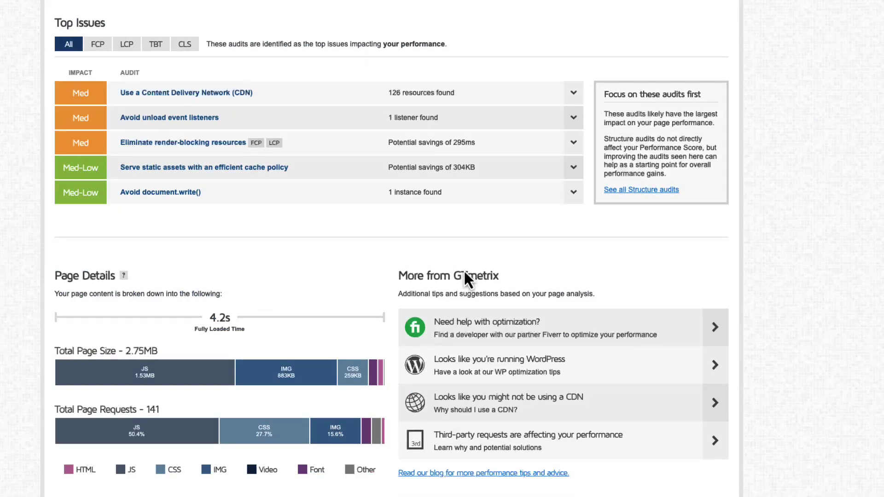
scroll(463, 270, "down", 3)
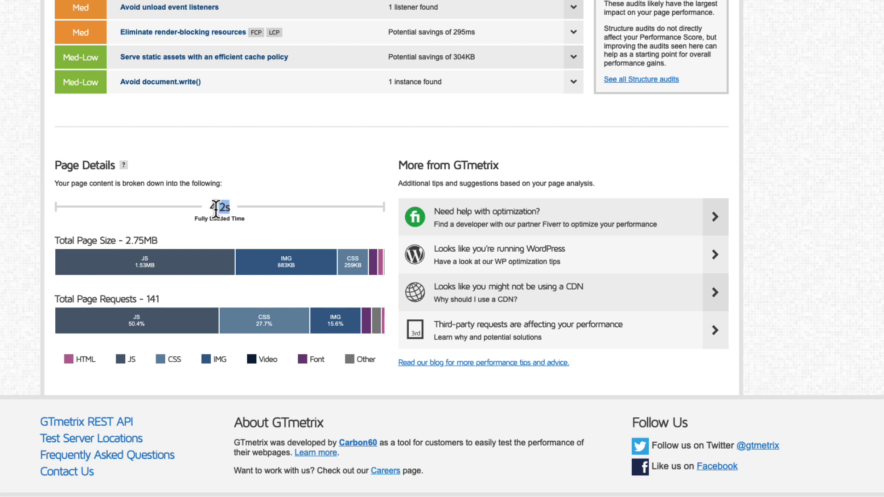
left_click(161, 301)
left_click_drag(161, 302, 143, 300)
left_click_drag(162, 242, 125, 241)
left_click(24, 216)
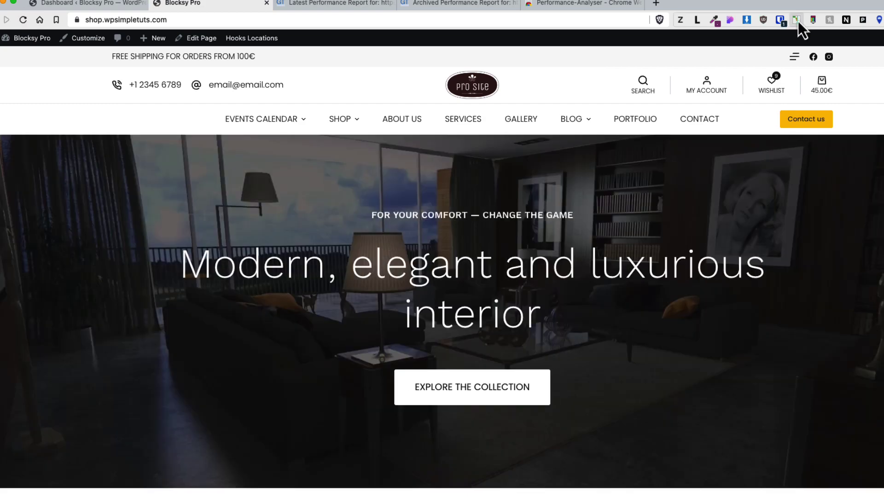
- Run Performance-Analyser on the shop page and highlight the 2513ms total and 1255ms first-byte times
left_click(797, 21)
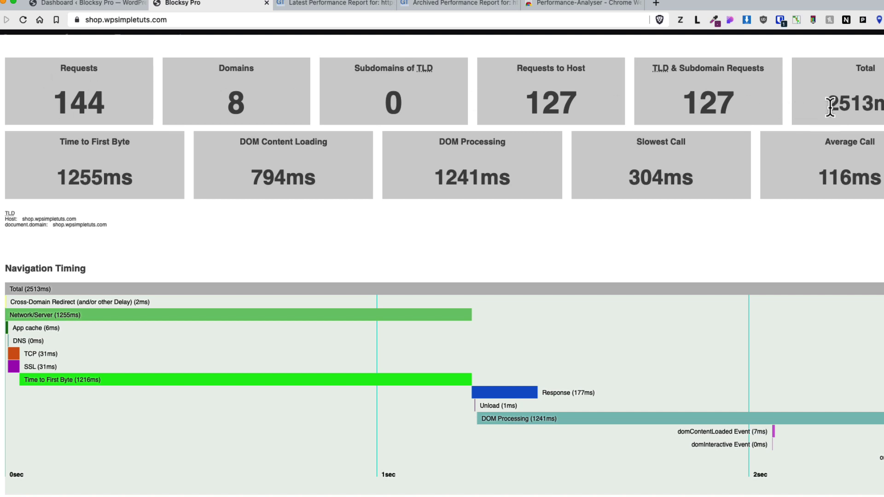
left_click_drag(829, 103, 879, 101)
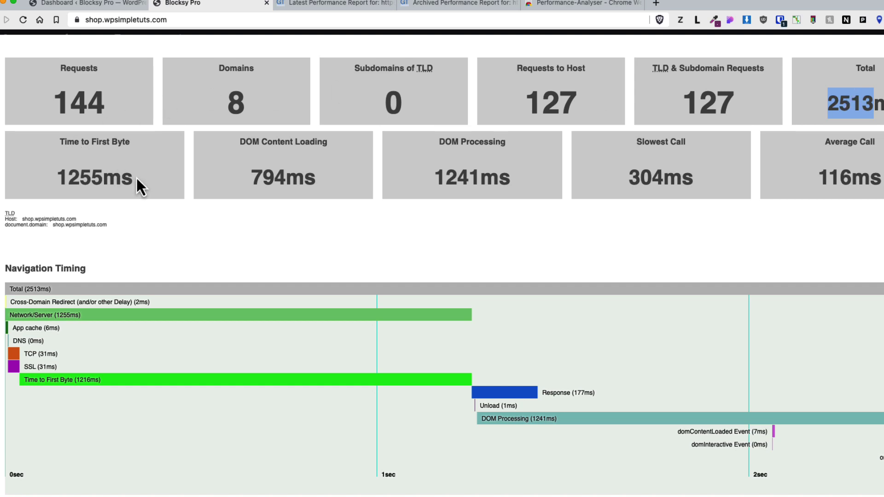
left_click_drag(137, 179, 92, 168)
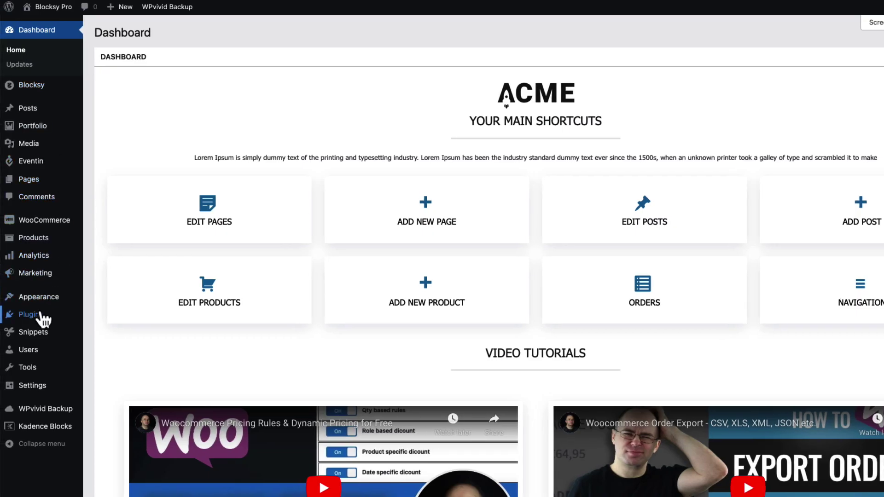
- Search the plugin directory for 'freesoul' and activate Freesoul Deactivate Plugins
mouse_move(42, 317)
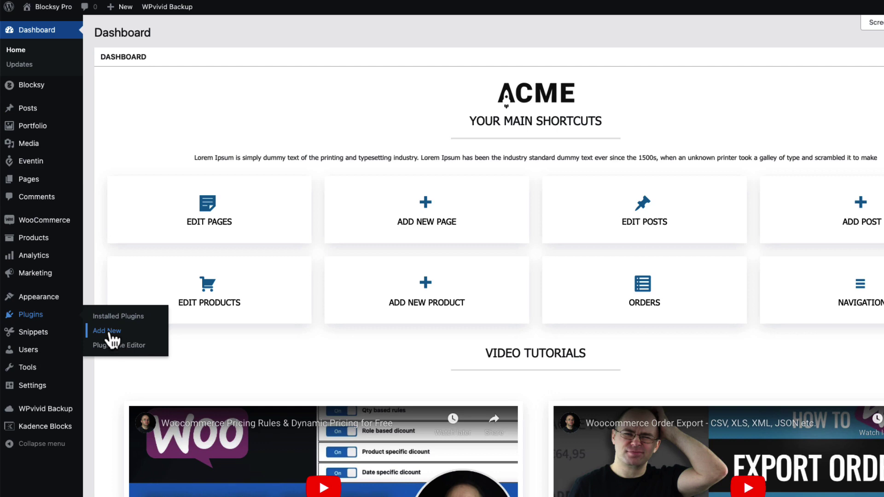
left_click(110, 334)
left_click(855, 63)
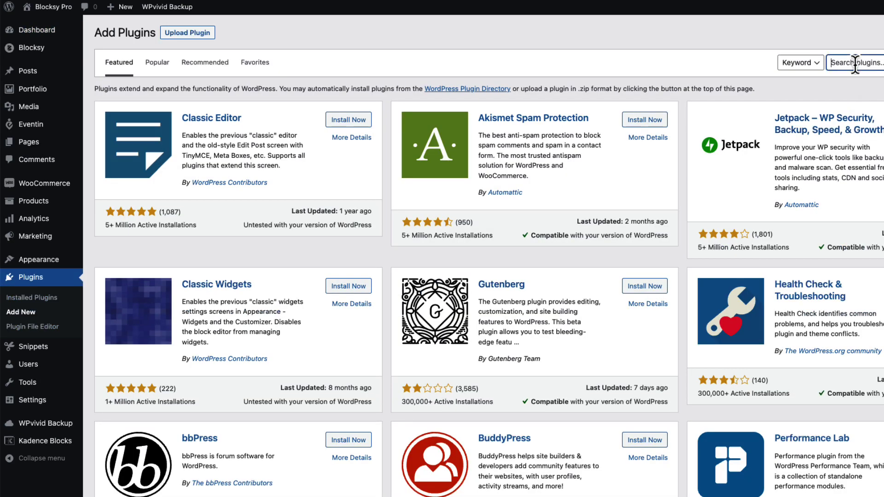
type("freesoul")
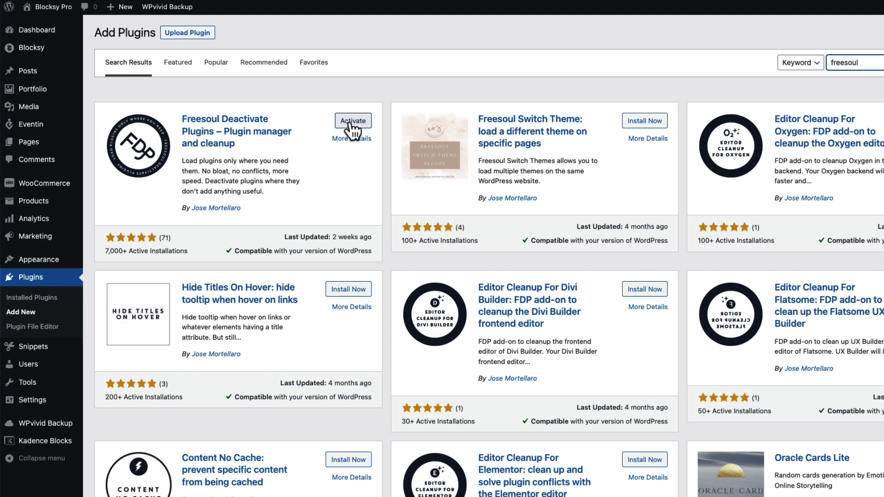
left_click(350, 123)
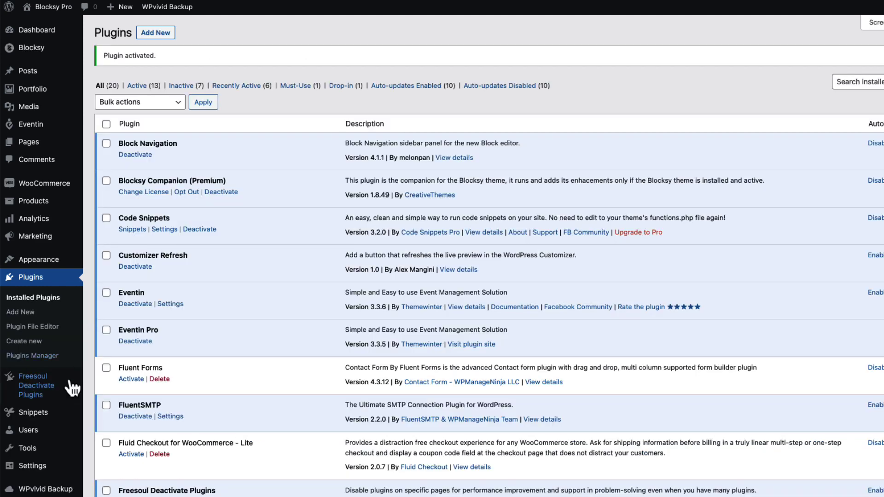
mouse_move(44, 396)
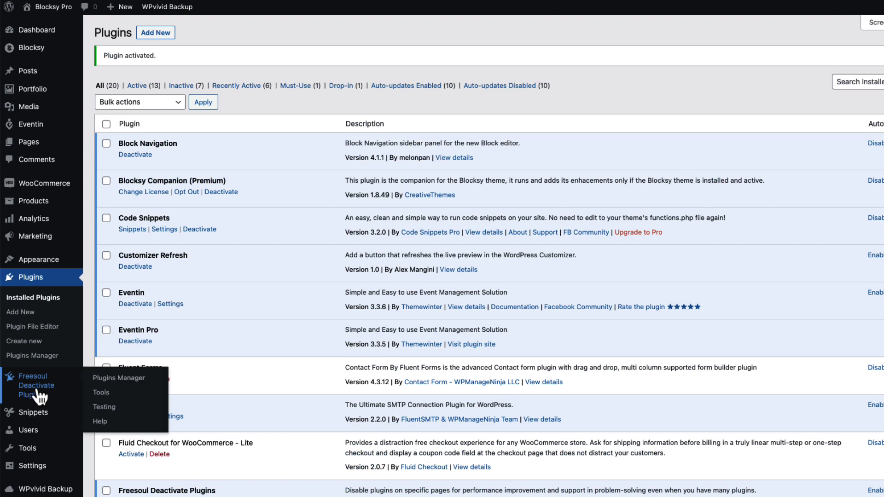
- Open the Freesoul Plugins Manager and dismiss the getting-started tour permanently
left_click(118, 382)
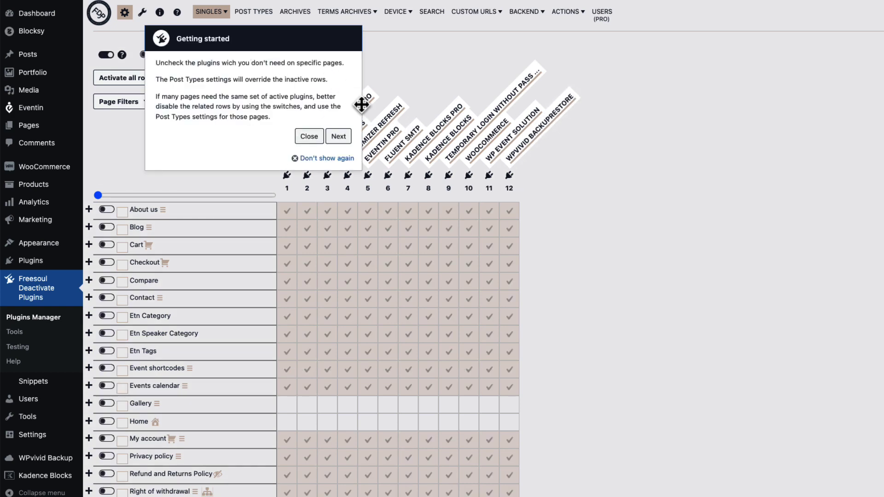
left_click(340, 137)
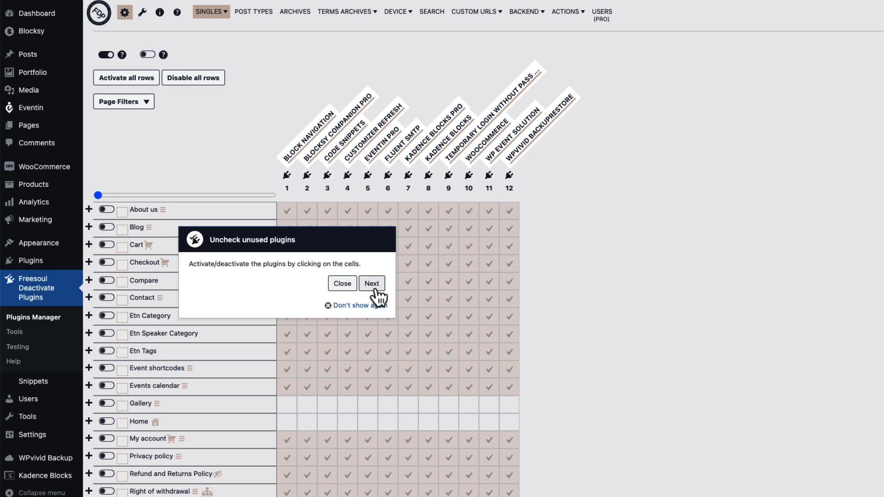
left_click(373, 285)
left_click(177, 313)
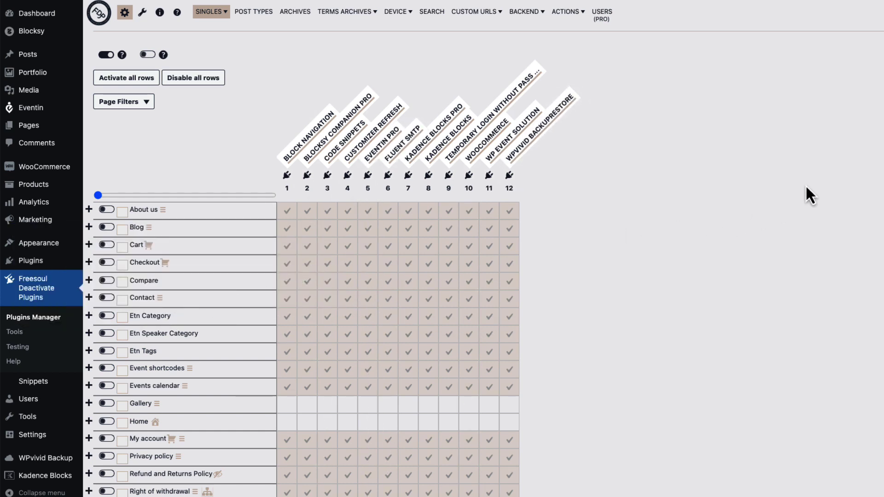
- Browse the Homepage, Posts and Post Types plugin views, then return to the Singles grid
scroll(755, 208, "down", 3)
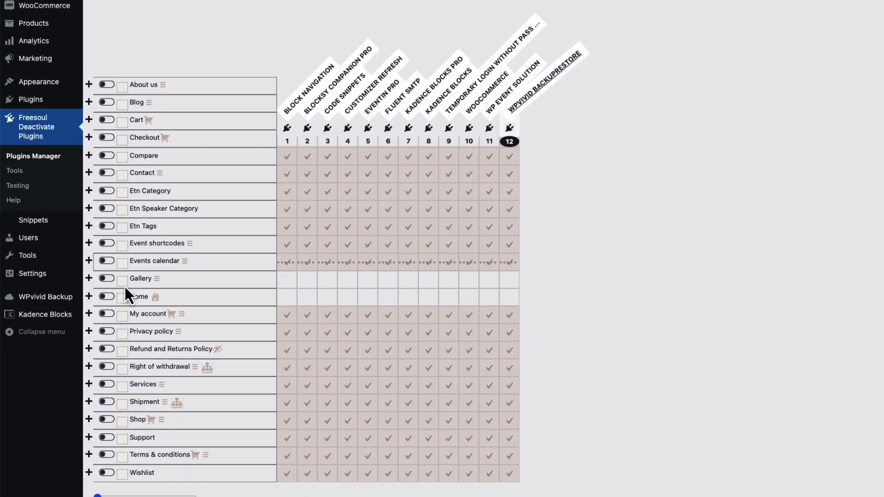
scroll(685, 267, "up", 4)
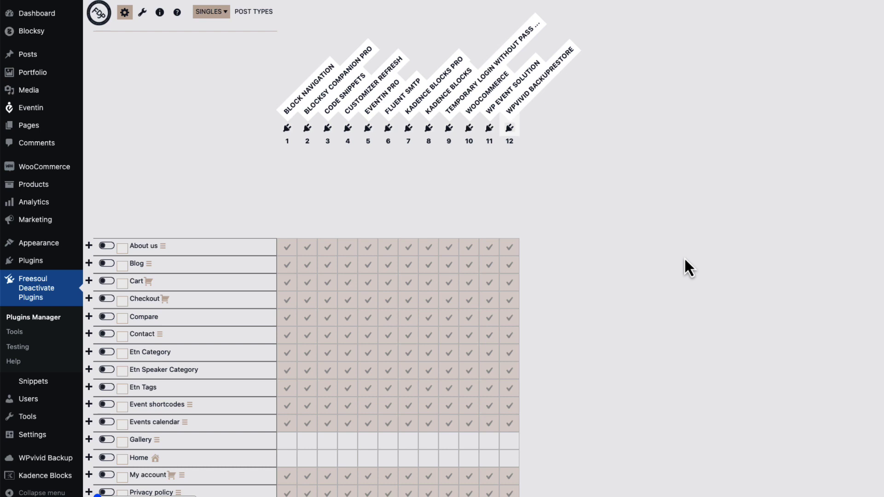
mouse_move(224, 18)
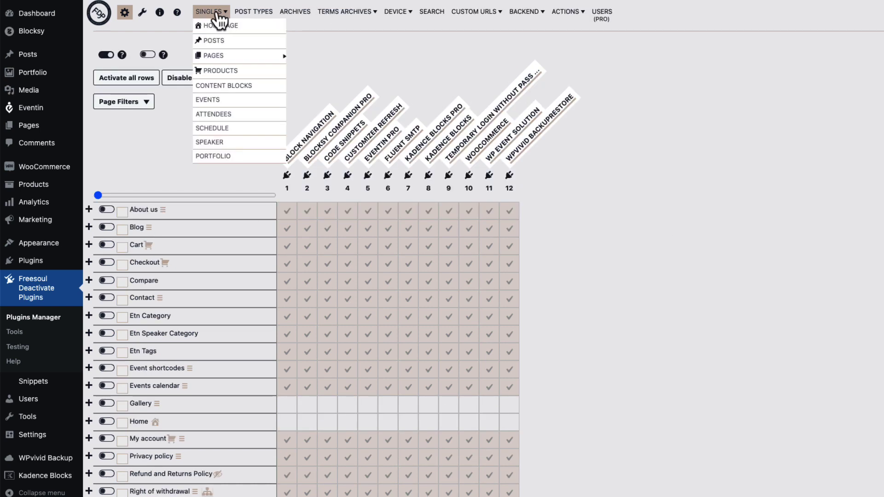
left_click(218, 26)
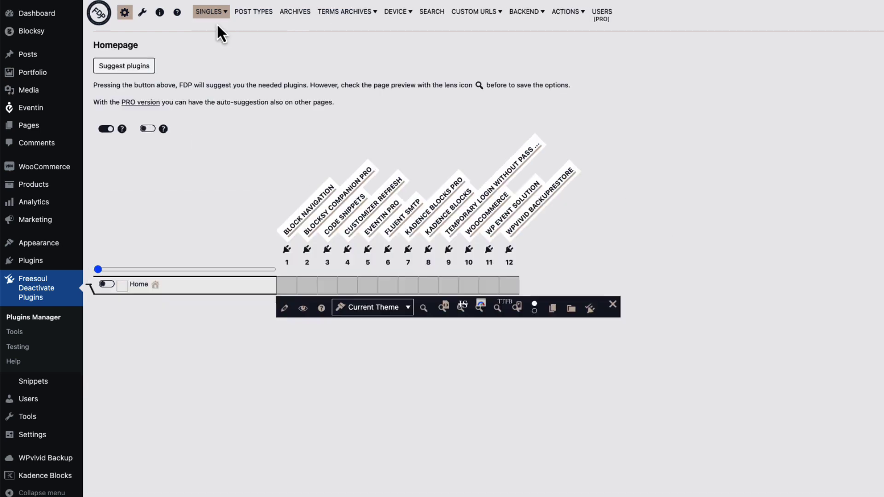
left_click(212, 41)
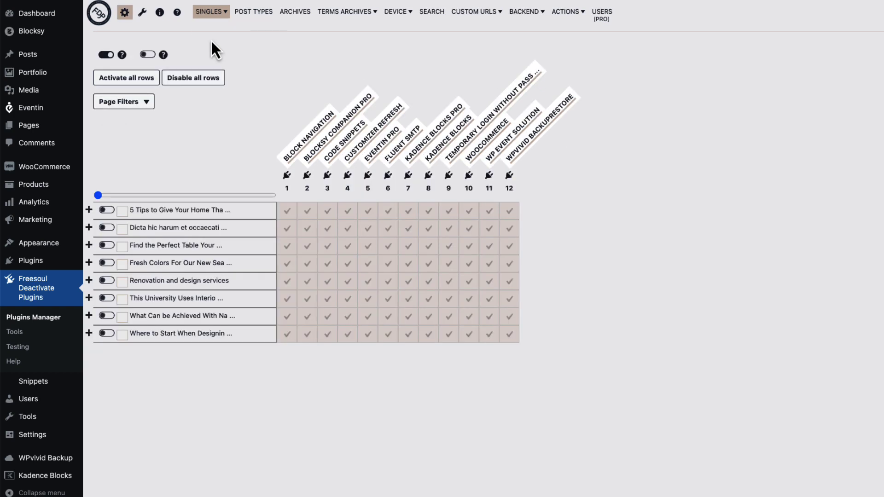
mouse_move(217, 69)
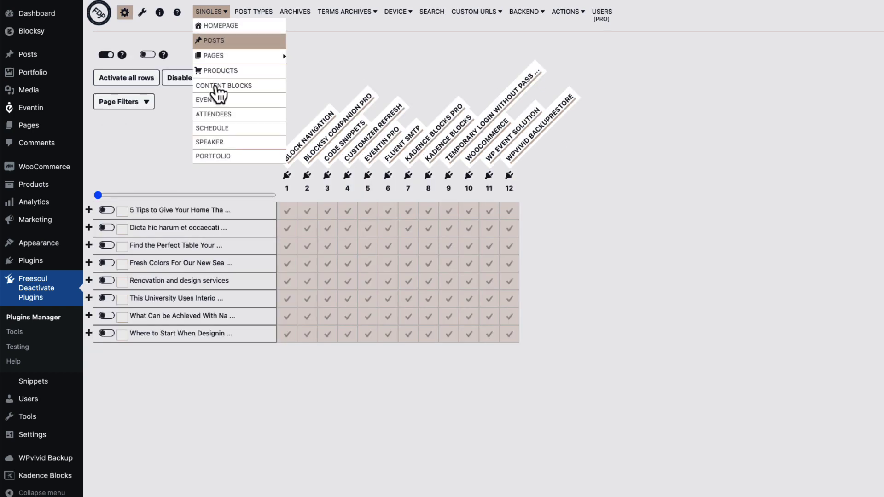
mouse_move(232, 56)
left_click(251, 12)
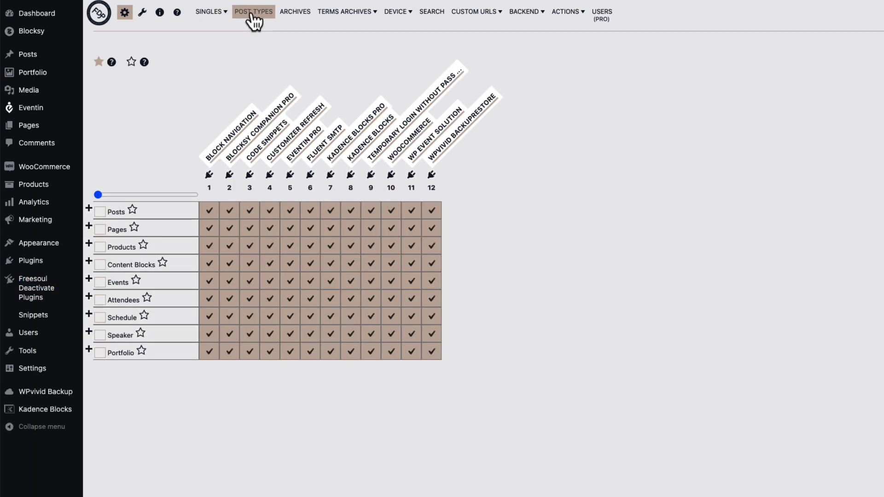
left_click(210, 13)
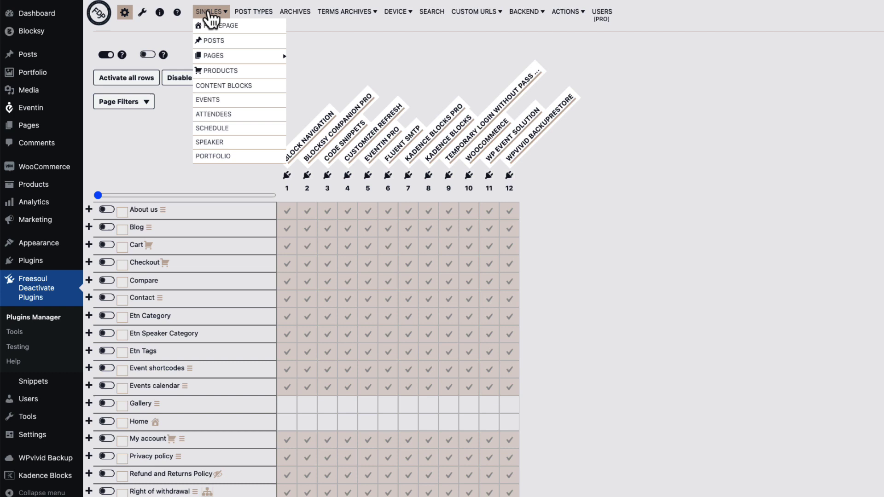
- Switch on custom plugin loading for the Home row and enable only Block Navigation
scroll(870, 275, "down", 3)
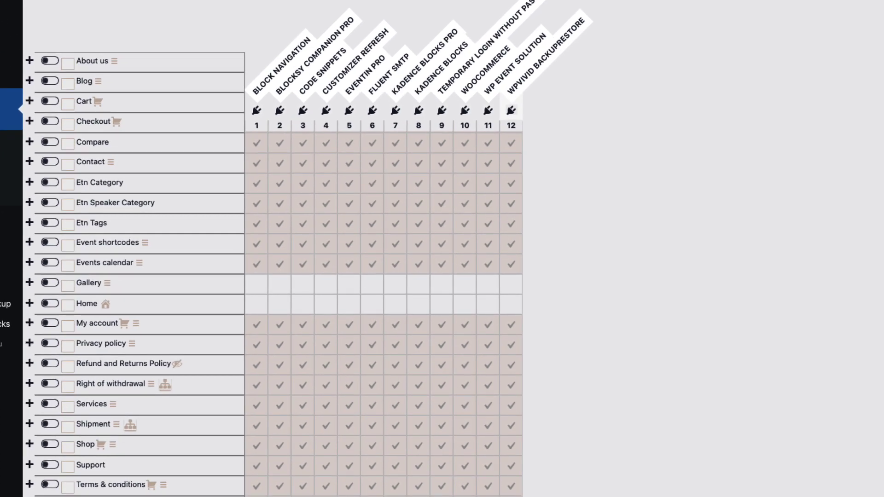
left_click(51, 305)
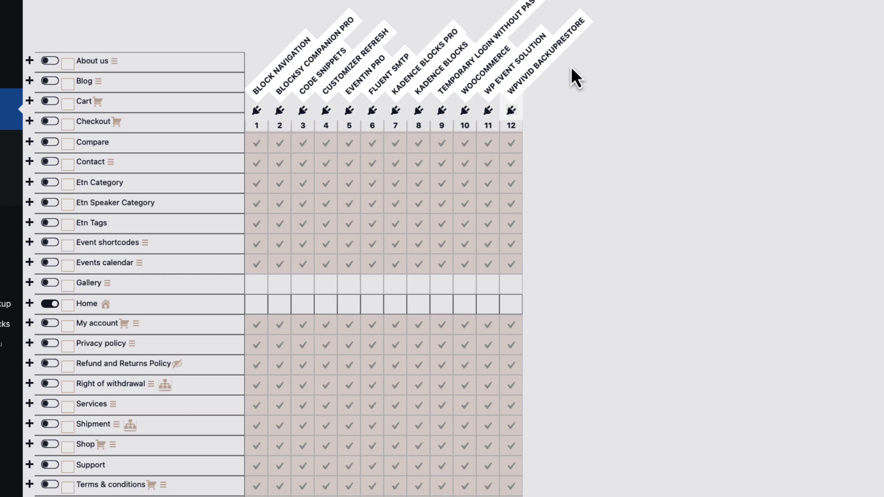
left_click(255, 308)
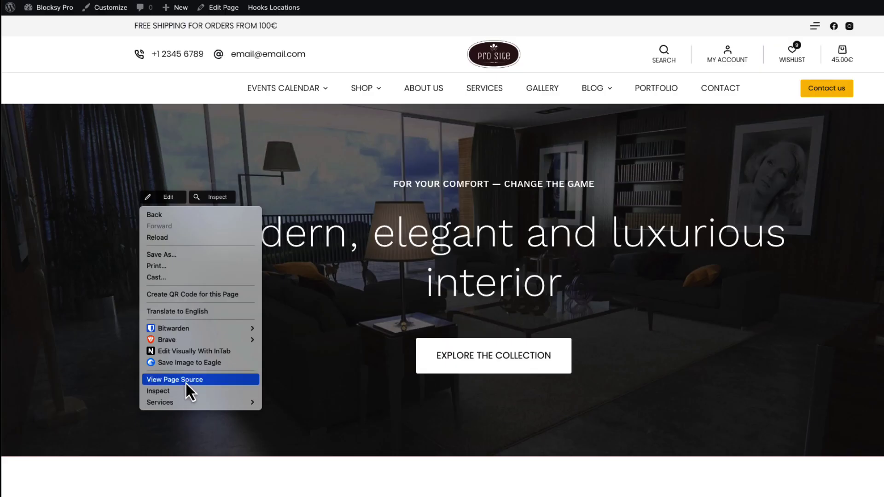
- View the homepage's HTML source, then return to the live homepage and reload it
left_click(186, 382)
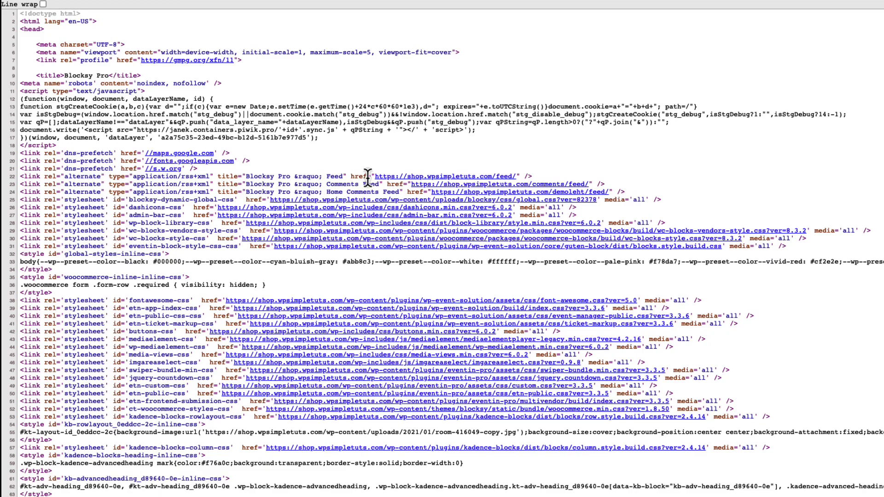
key("ctrl+w")
scroll(279, 216, "down", 6)
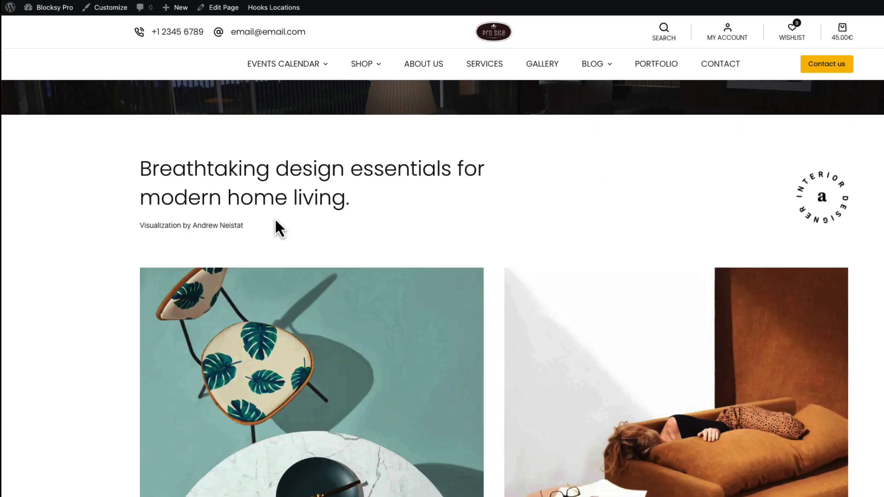
scroll(275, 220, "down", 20)
scroll(275, 219, "up", 4)
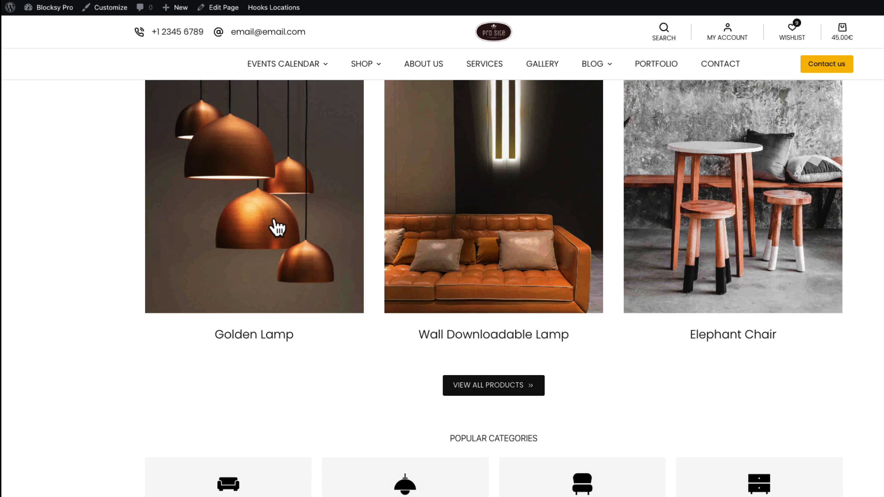
key("ctrl+r")
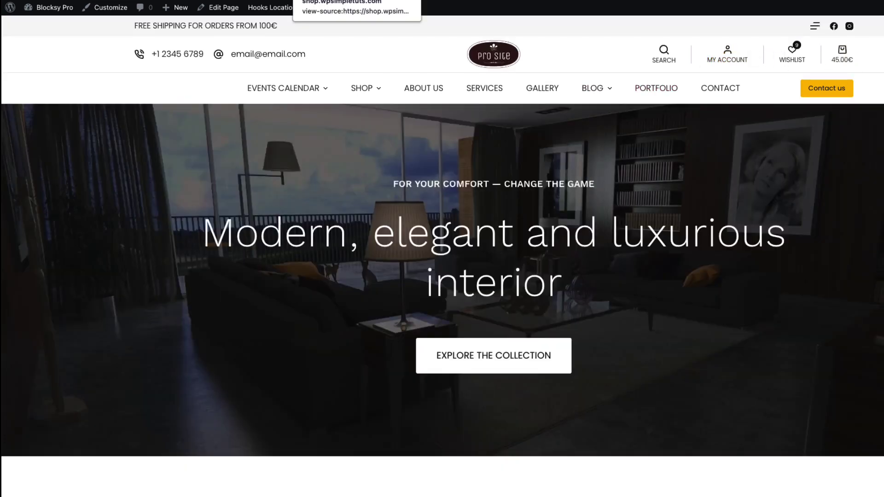
- Search the homepage source for 'event', which finds 85 matches
mouse_move(274, 95)
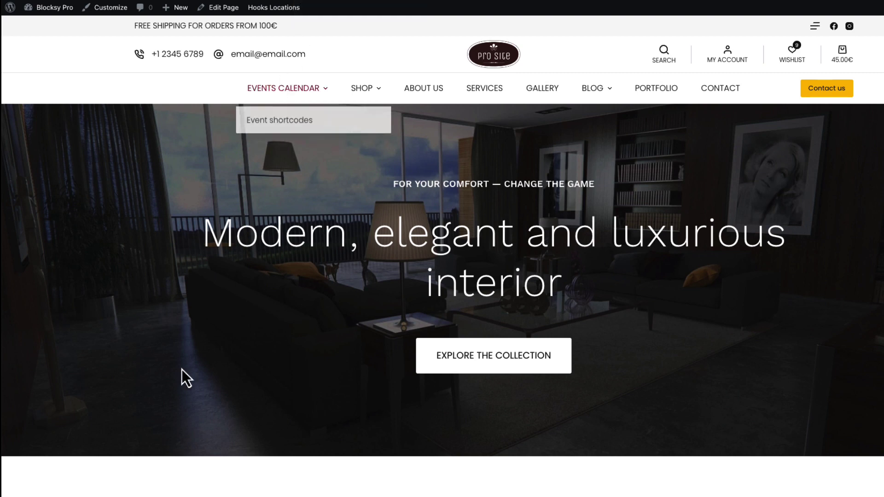
scroll(246, 328, "down", 15)
scroll(295, 303, "down", 20)
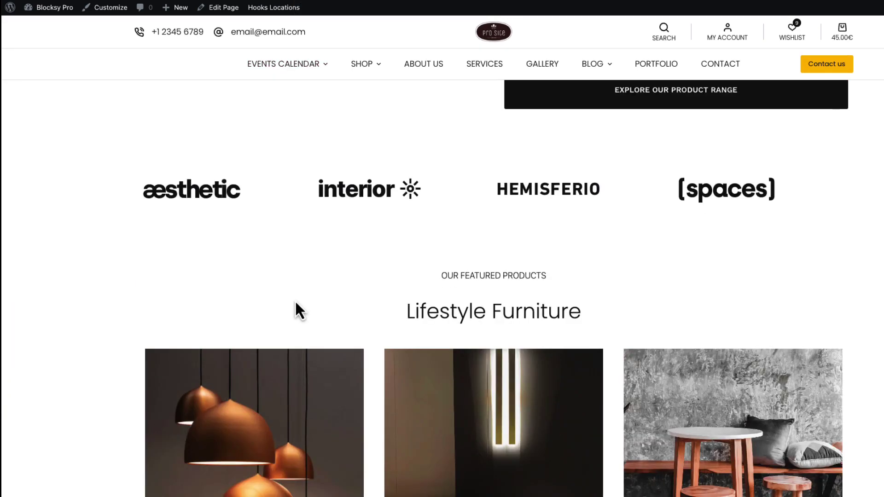
scroll(299, 300, "up", 20)
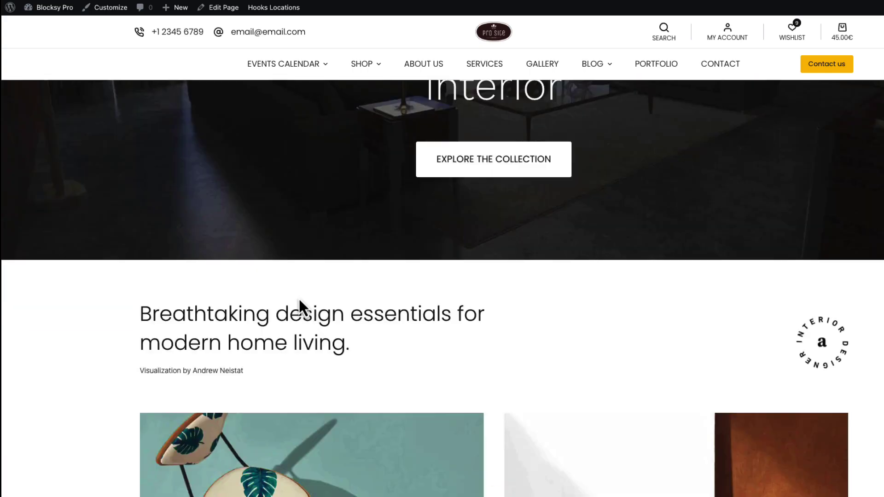
key("ctrl+u")
key("ctrl+f")
type("even")
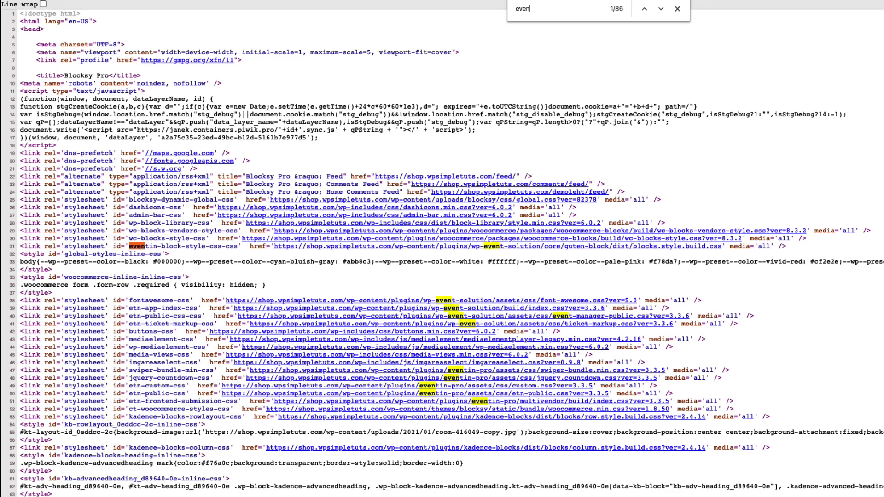
type("t")
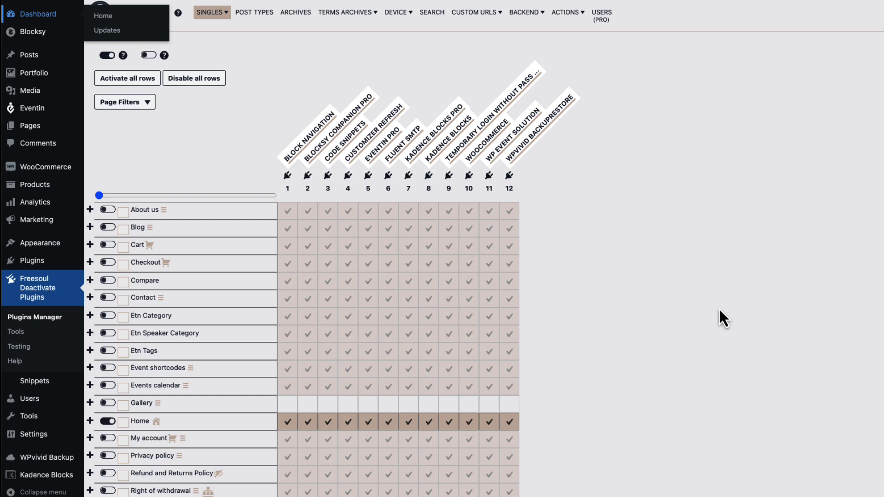
- Disable plugin columns 1, 4, 5, 9, 11 and 12 for Home and save all changes
left_click(287, 426)
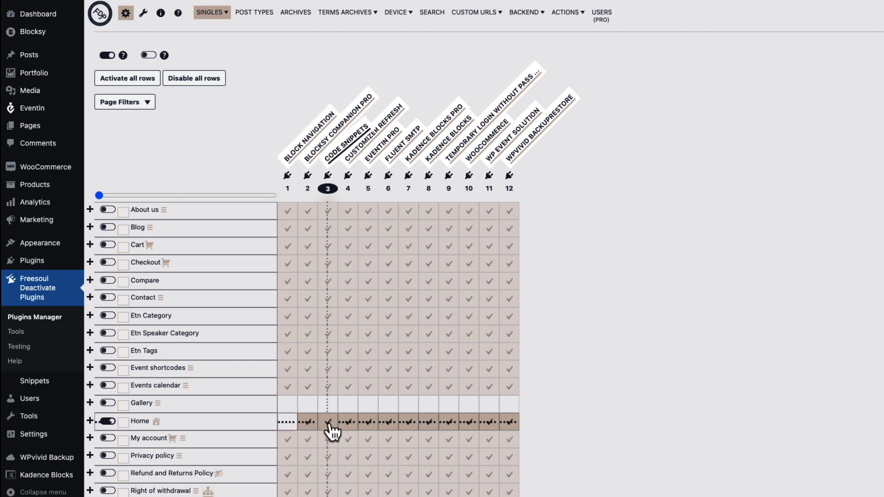
left_click(348, 428)
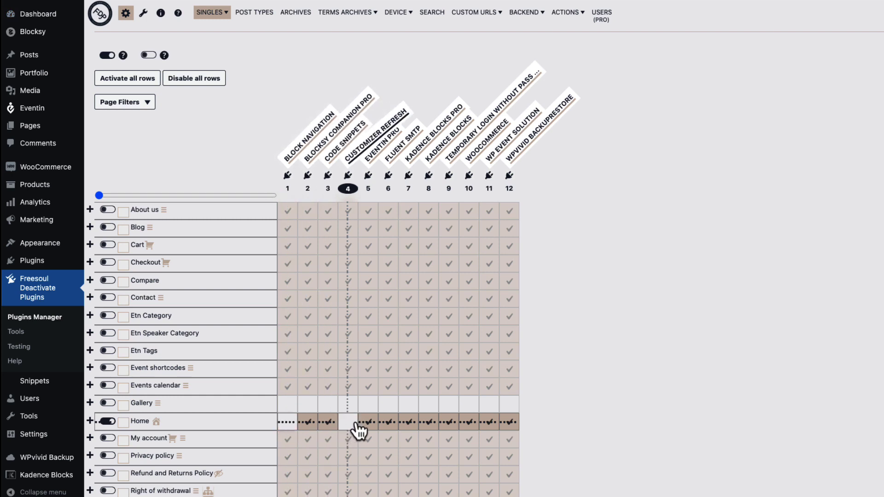
left_click(368, 428)
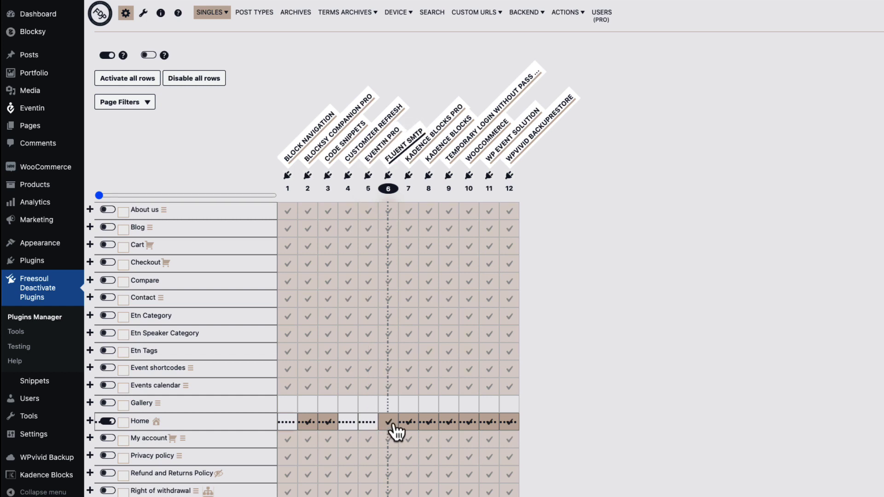
left_click(444, 428)
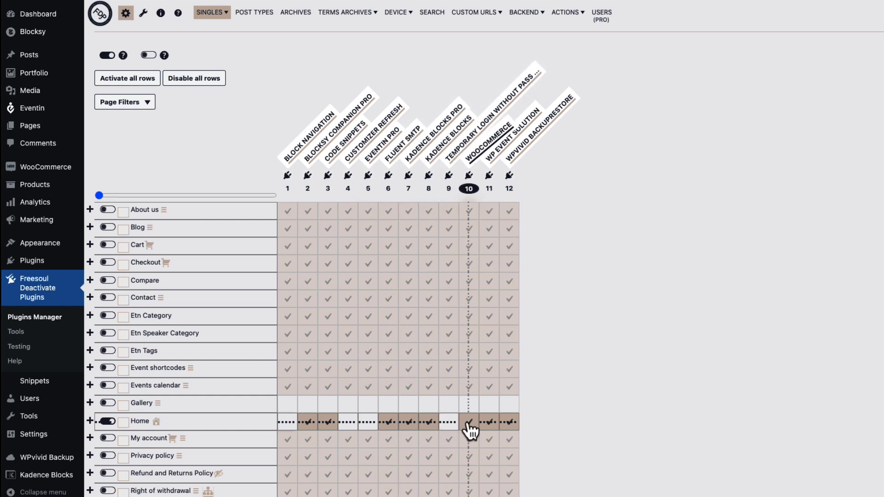
left_click(487, 427)
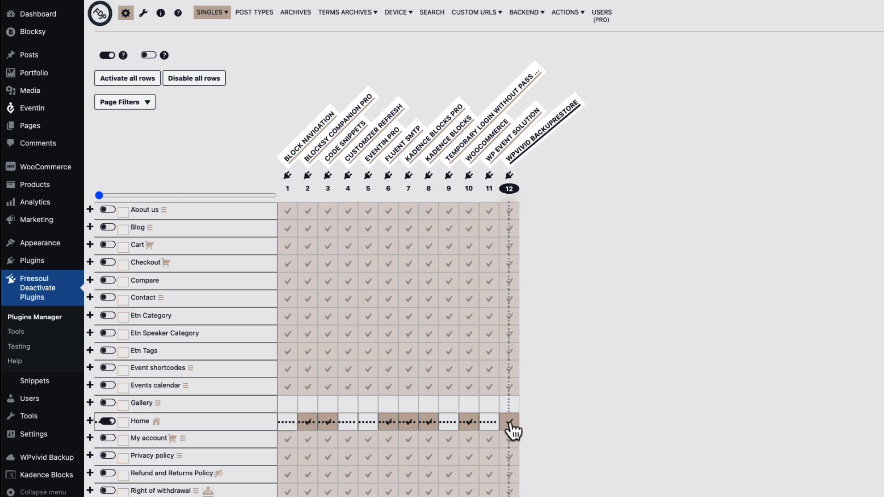
left_click(510, 424)
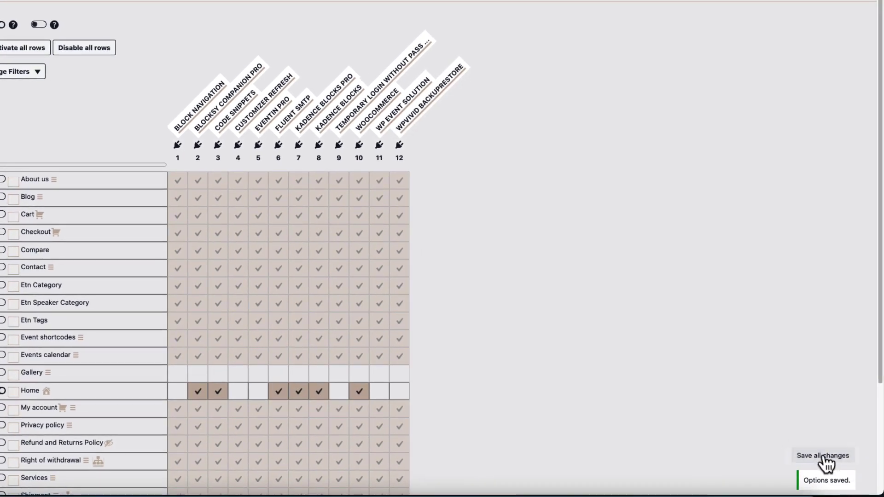
left_click(828, 458)
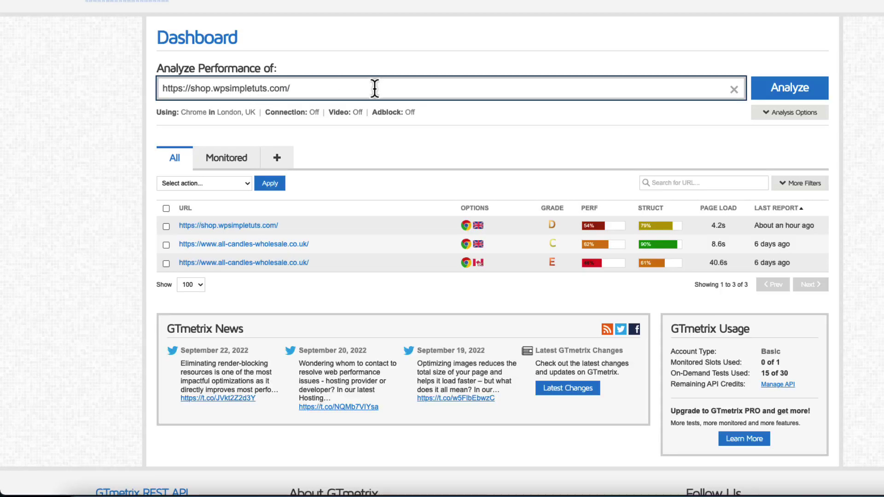
- Run a new GTmetrix test on the shop and compare with the earlier 54% performance score
left_click(788, 89)
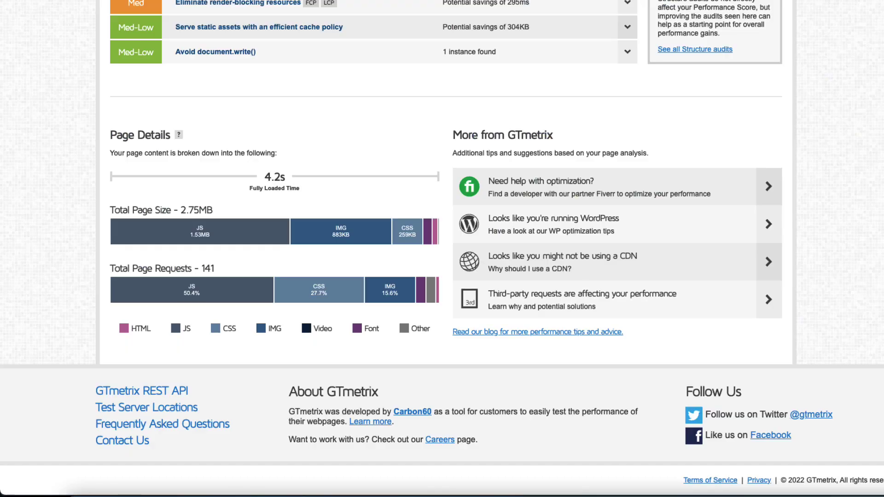
scroll(435, 186, "up", 15)
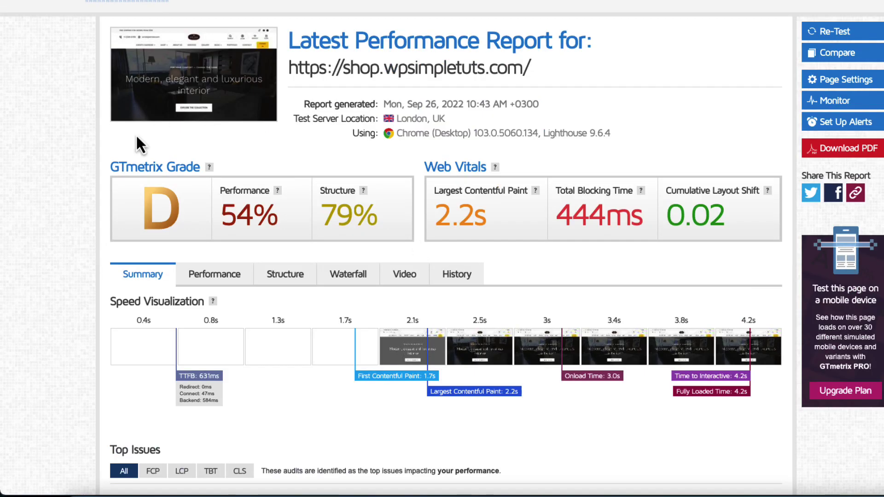
left_click_drag(223, 210, 281, 220)
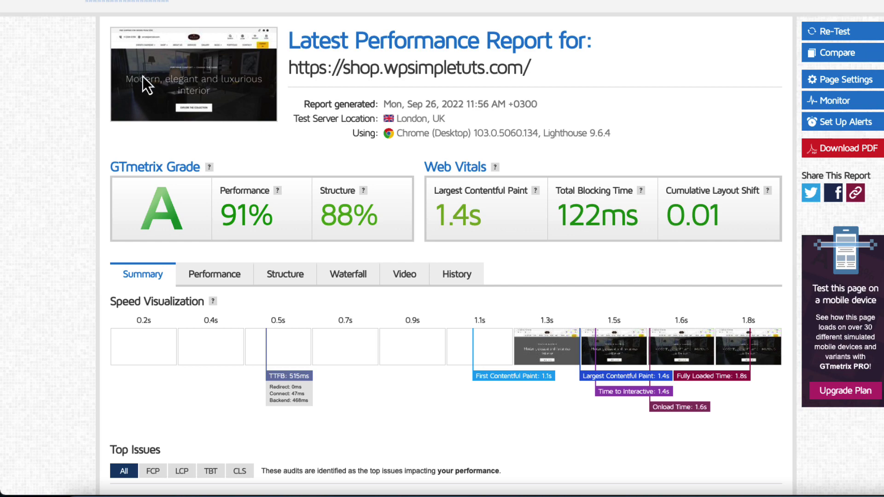
- Compare the new 1.24MB size and 75 requests against the earlier 141 requests
scroll(126, 101, "down", 15)
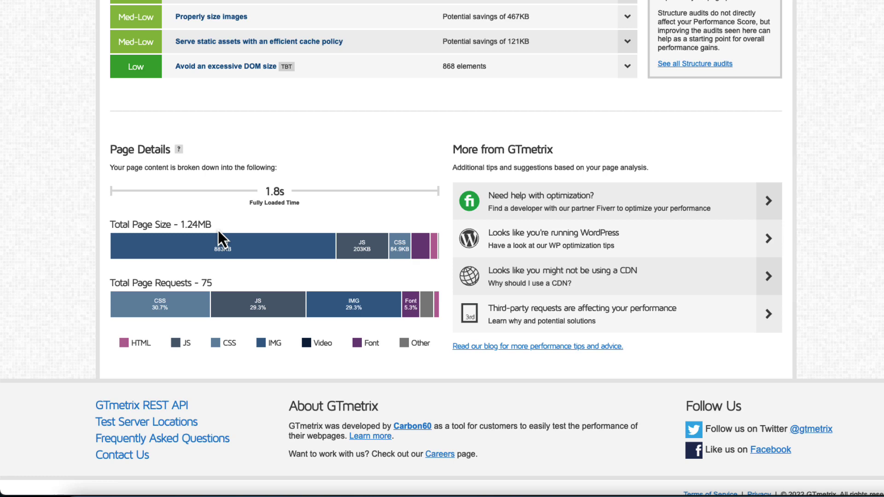
left_click_drag(217, 226, 183, 228)
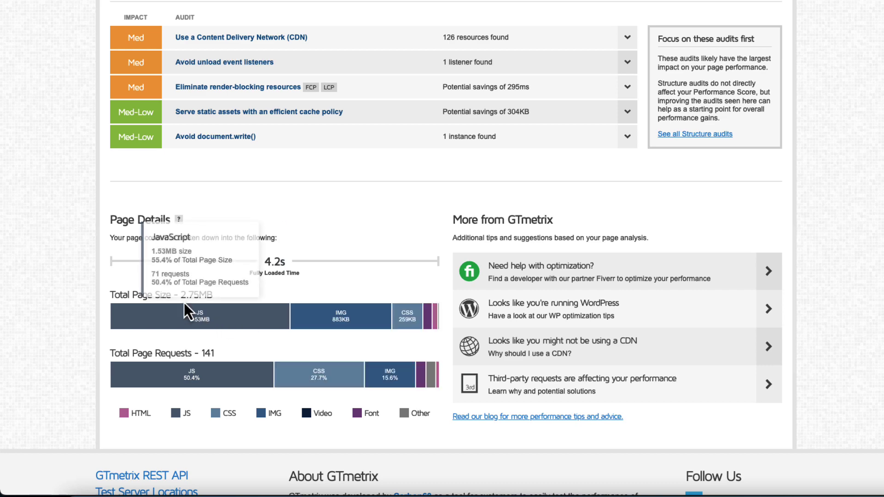
left_click_drag(216, 354, 205, 355)
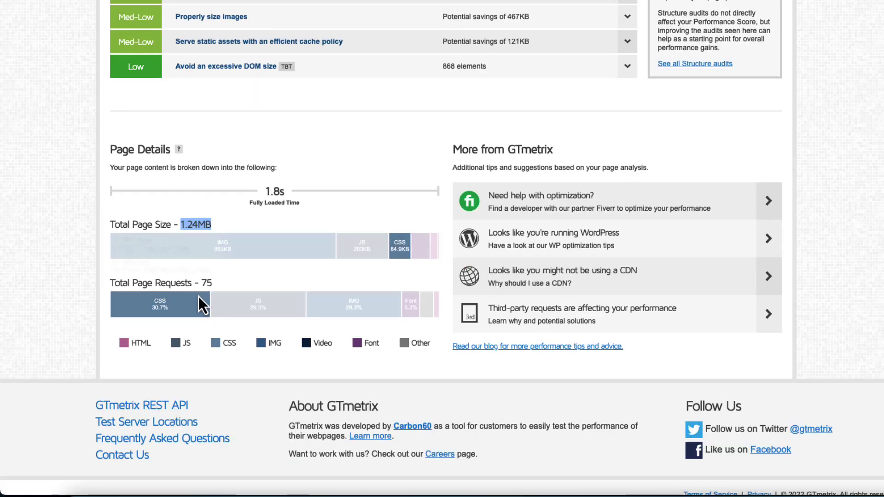
left_click(215, 283)
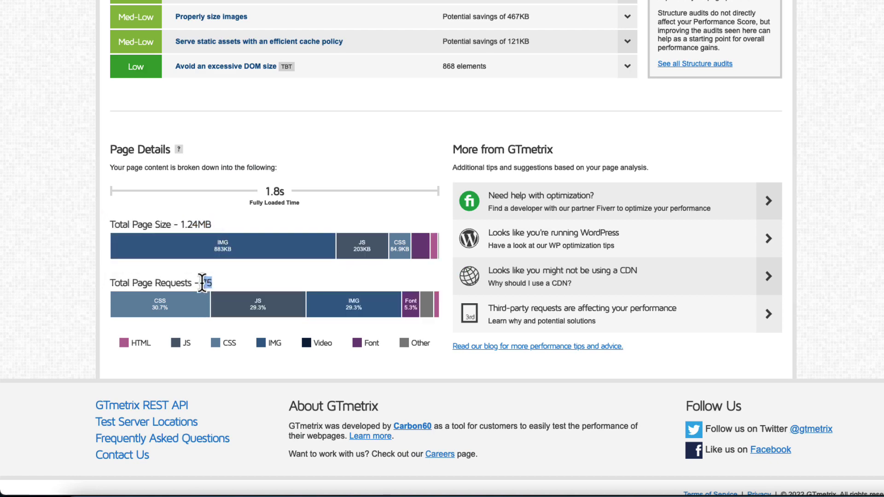
left_click(69, 195)
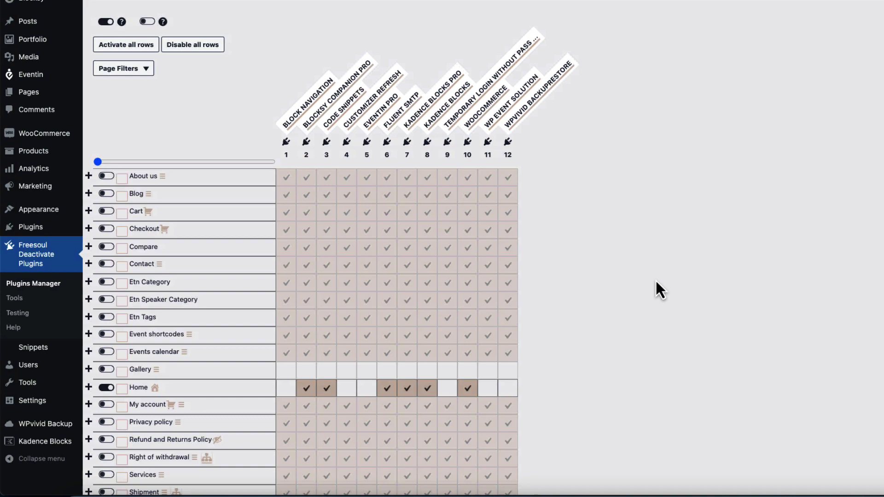
- Reload the homepage and check Performance-Analyser: 79 requests, 988ms total, 660ms first byte
scroll(655, 279, "down", 3)
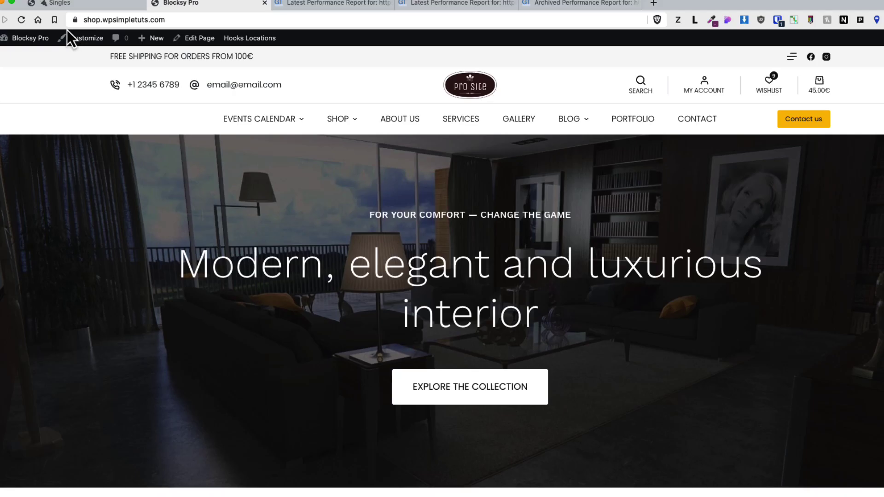
left_click(21, 21)
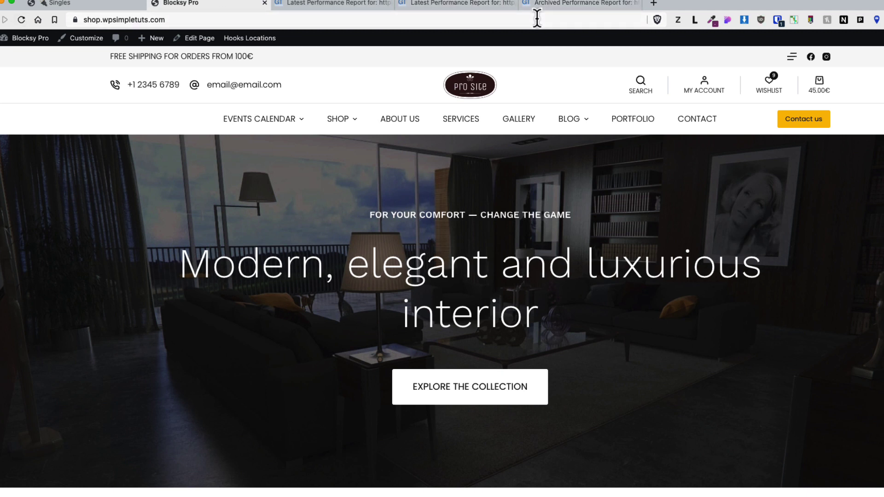
left_click(794, 19)
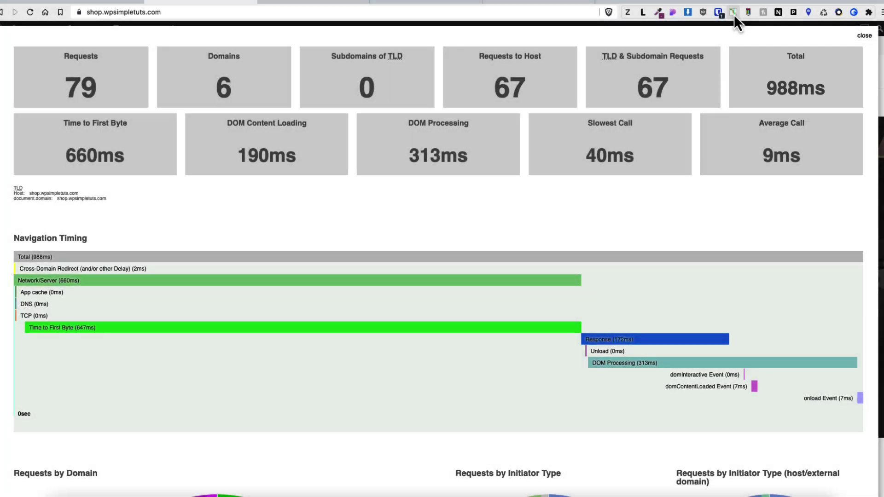
left_click(862, 36)
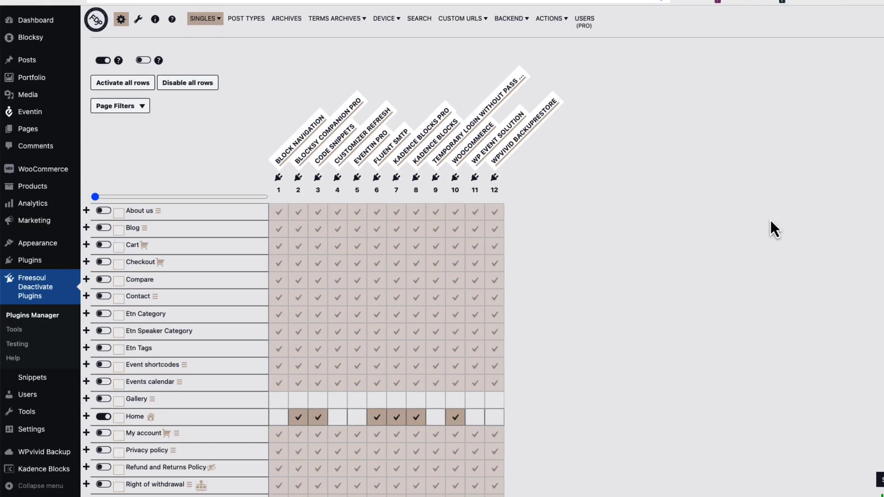
- Expand the Home row's options and disable Kadence Blocks (column 8) for Home
scroll(771, 220, "down", 4)
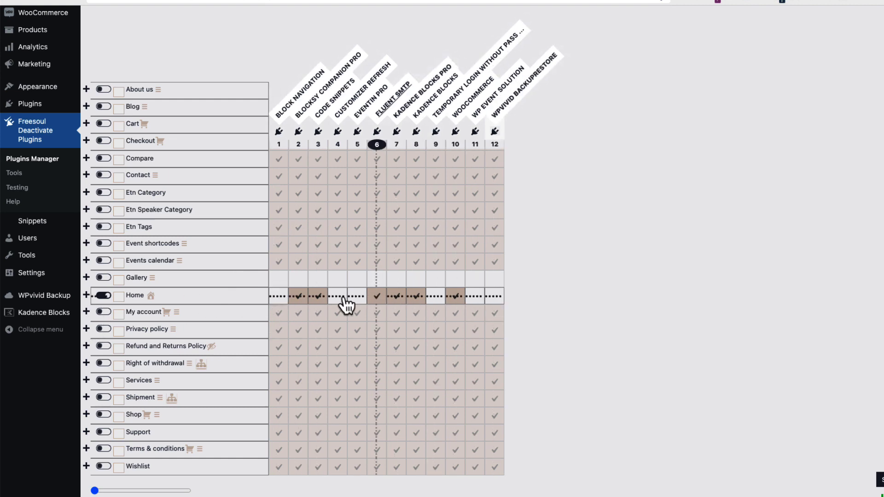
left_click(86, 296)
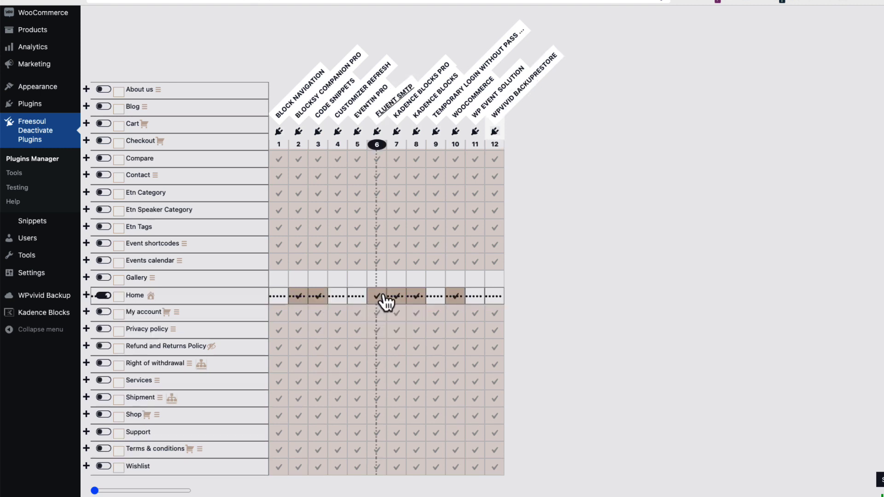
left_click(416, 299)
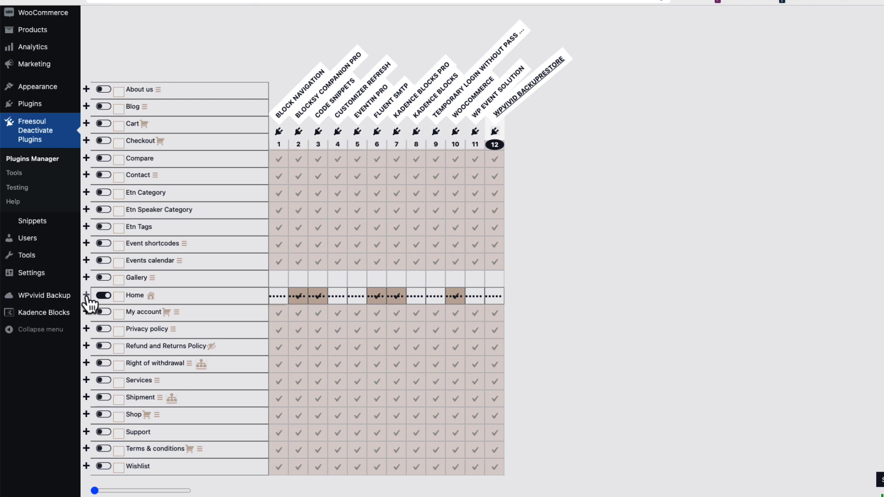
mouse_move(90, 304)
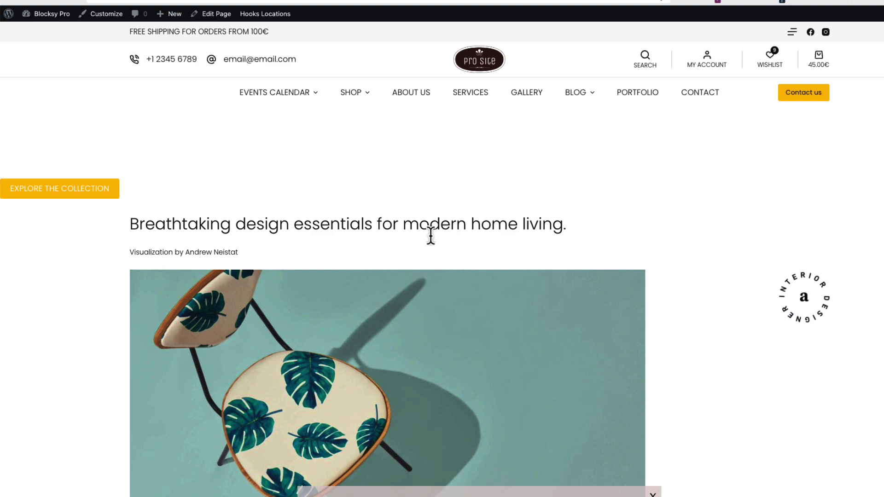
scroll(384, 207, "down", 15)
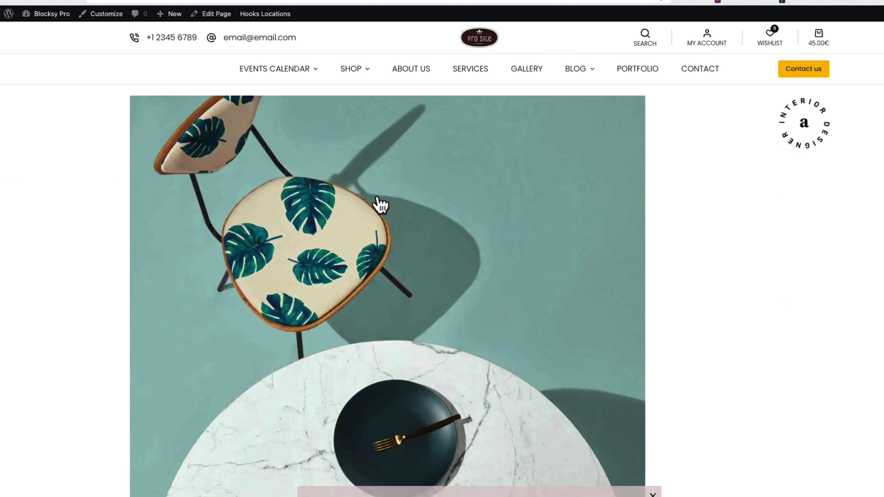
scroll(381, 203, "down", 20)
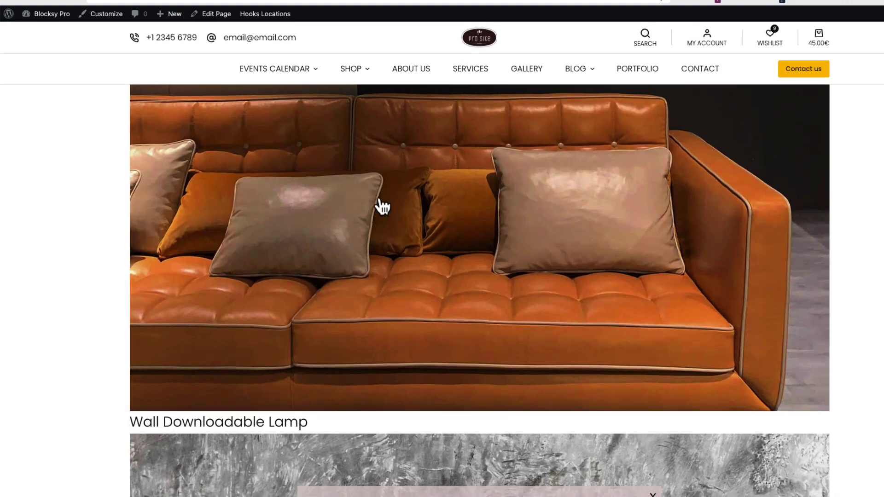
scroll(381, 199, "down", 5)
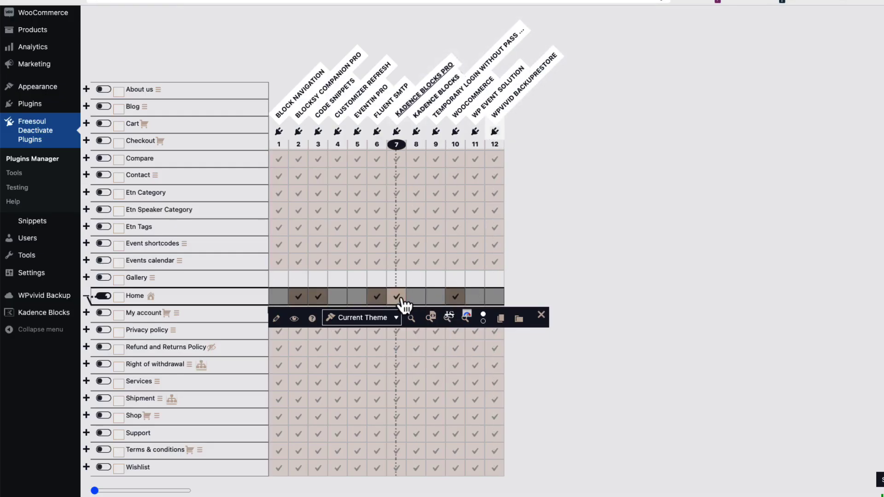
- Re-enable Kadence Blocks and Kadence Blocks Pro on Home and copy Home's plugin row settings
left_click(396, 296)
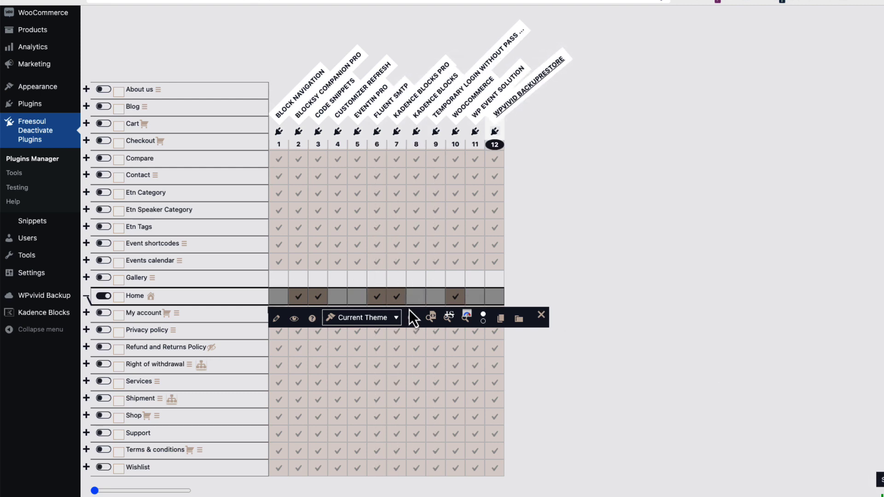
left_click(416, 297)
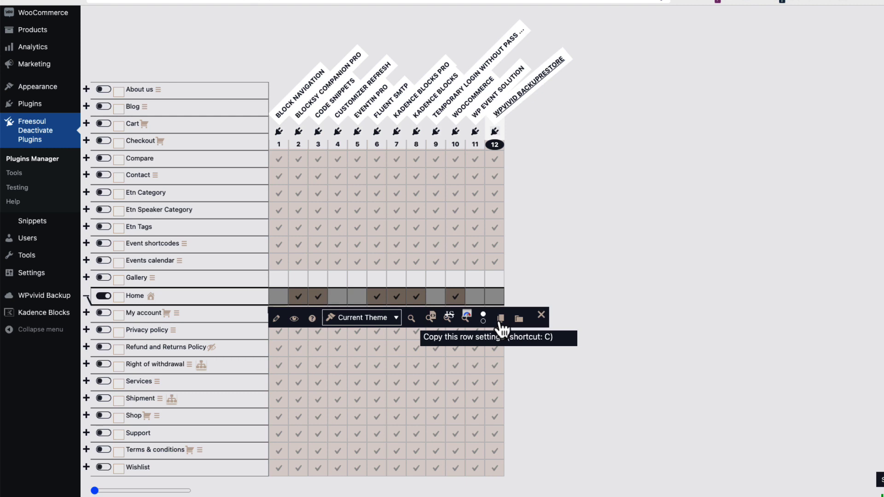
left_click(502, 328)
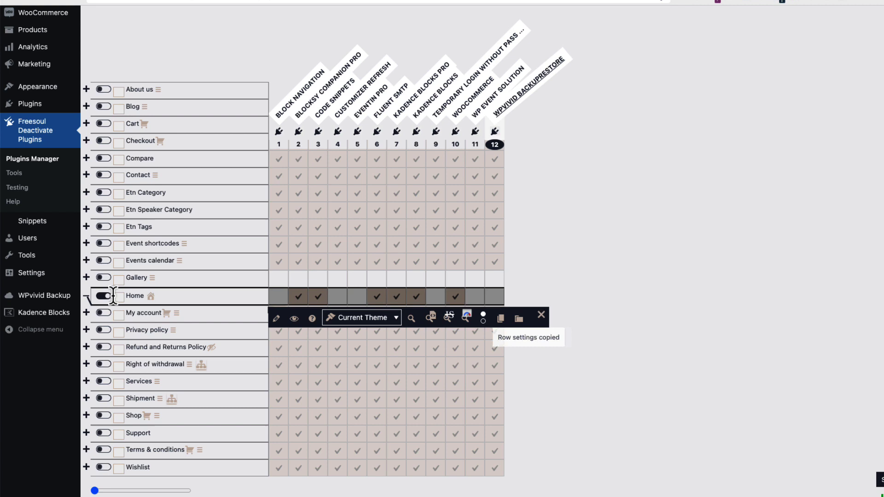
- Paste Home's plugin settings onto the Gallery, Contact and Right of withdrawal rows
left_click(87, 278)
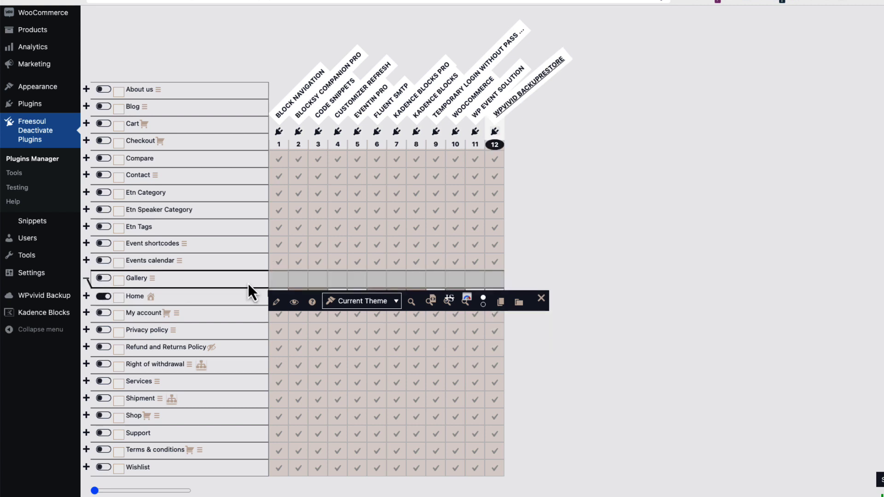
left_click(519, 303)
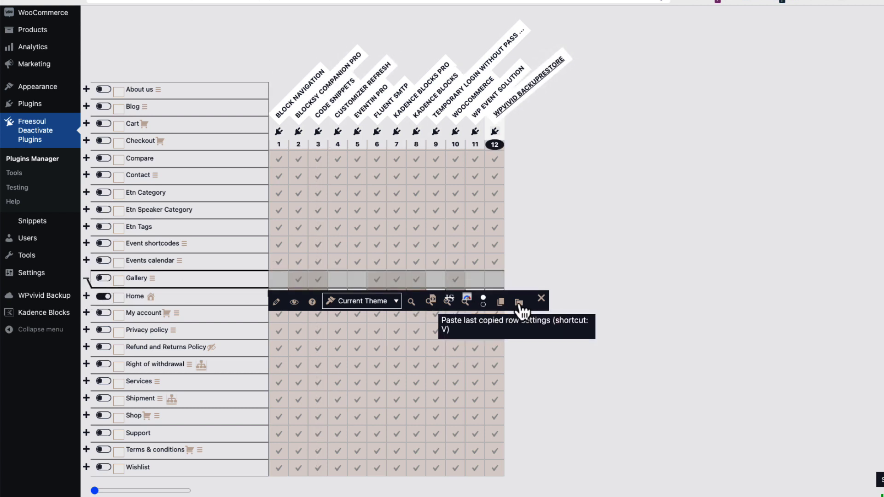
left_click(86, 175)
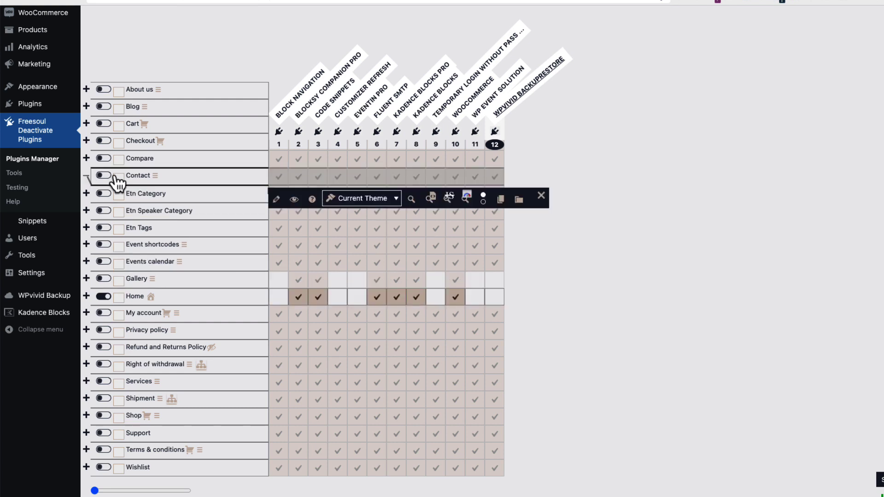
left_click(519, 199)
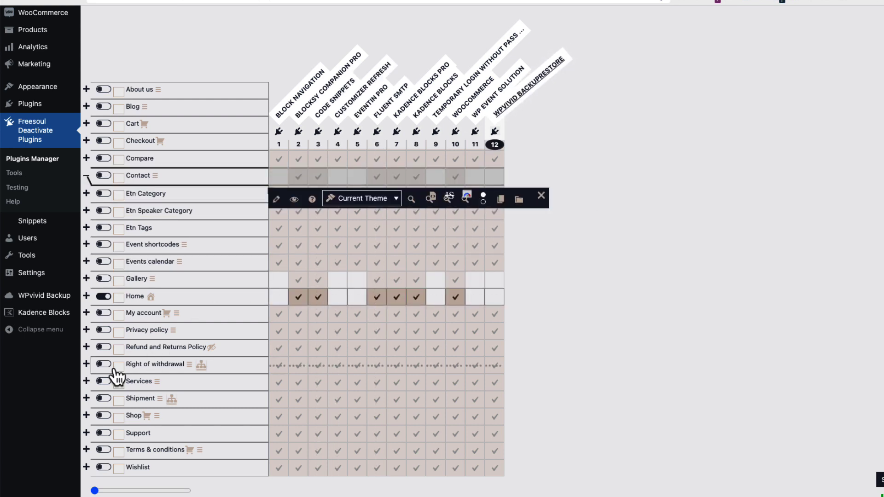
left_click(86, 365)
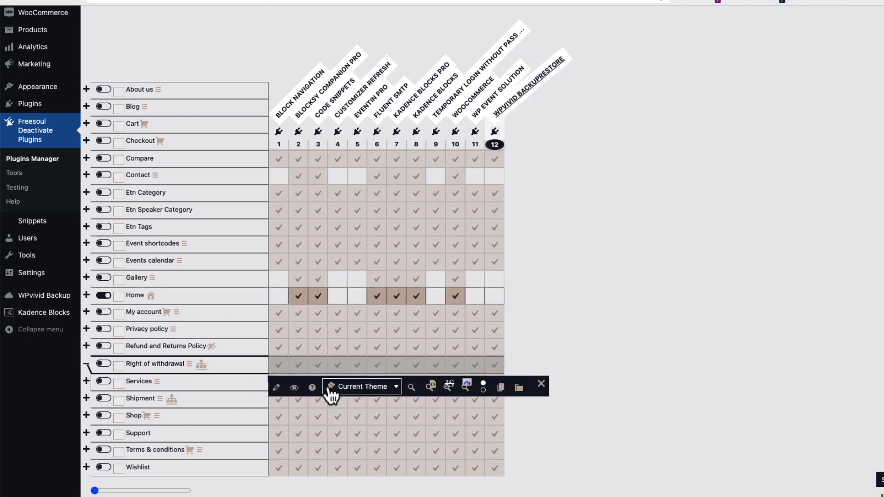
left_click(519, 388)
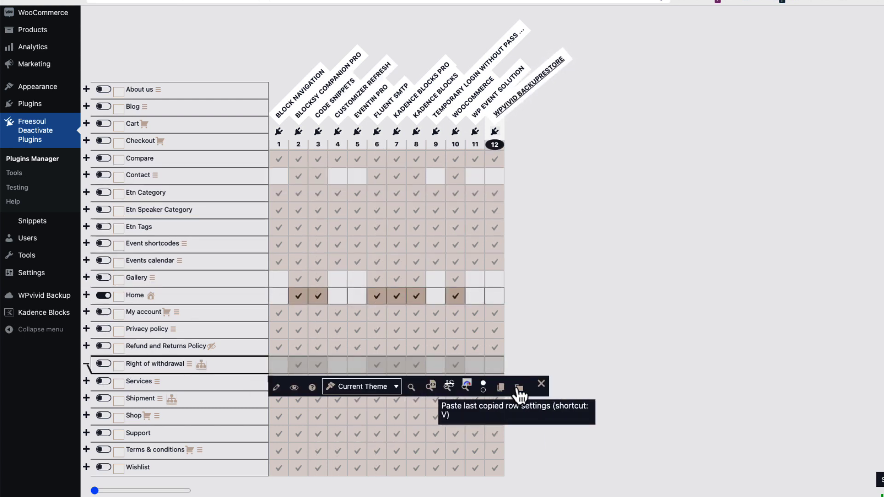
left_click(542, 385)
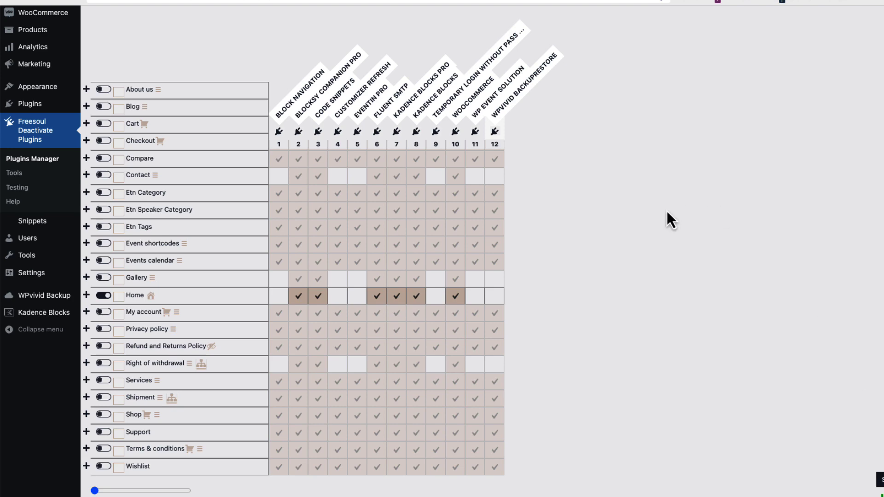
scroll(656, 278, "up", 5)
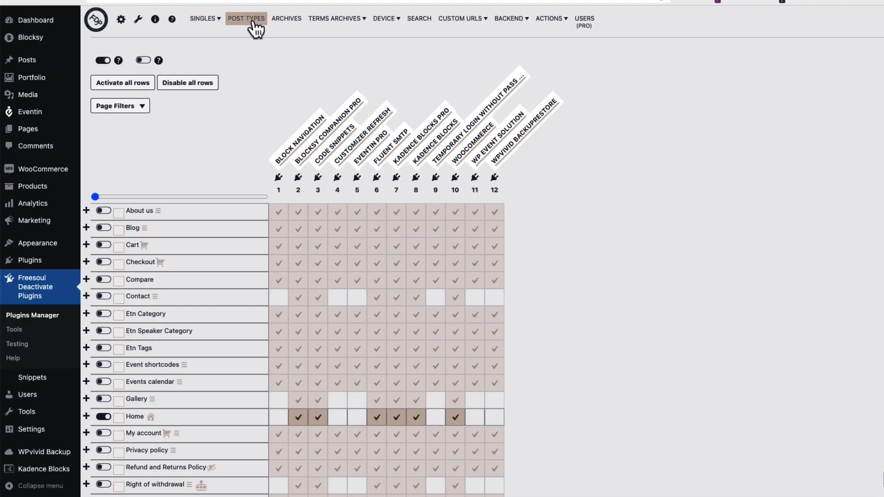
- In the Post Types grid, disable Block Navigation, Eventin Pro and WP Event Solution for Posts
left_click(255, 30)
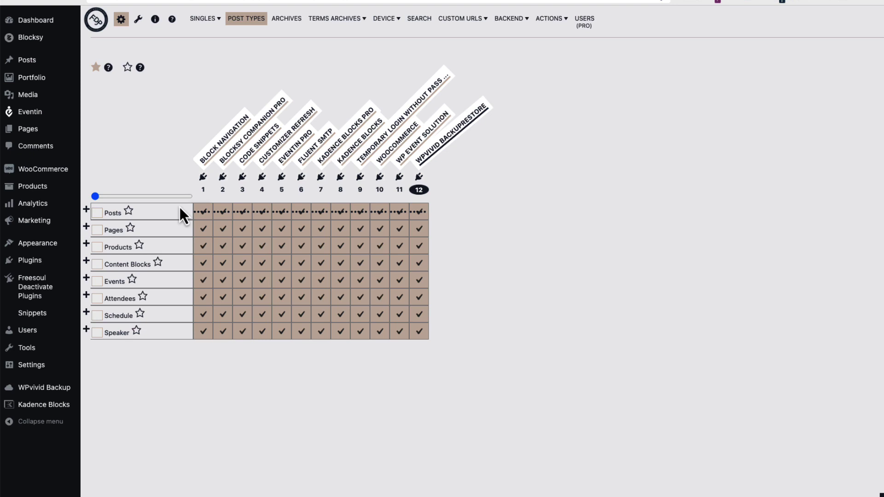
left_click(203, 212)
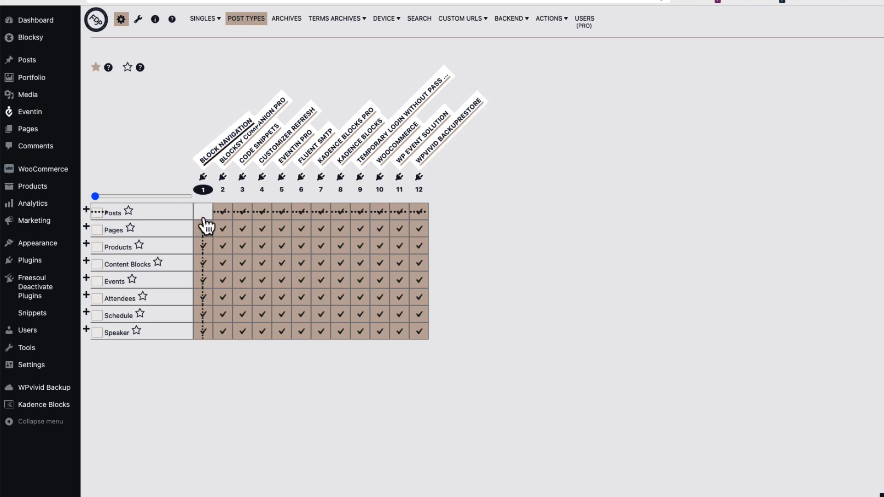
left_click(281, 212)
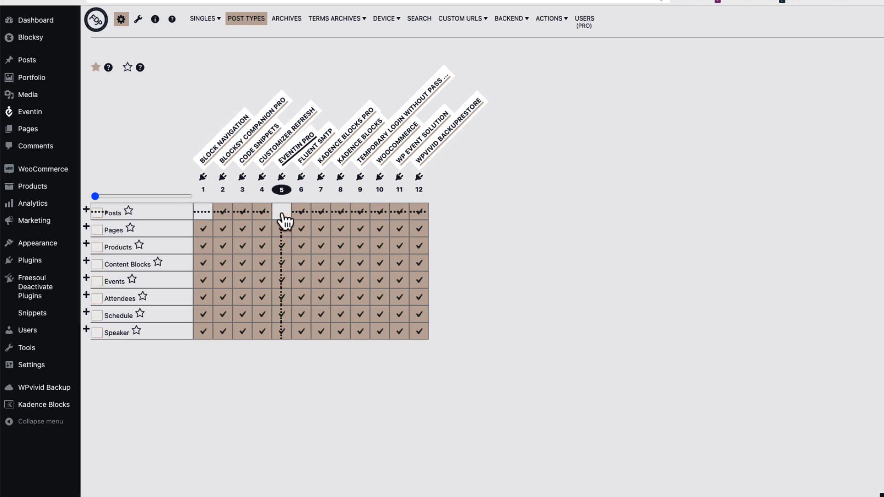
left_click(397, 215)
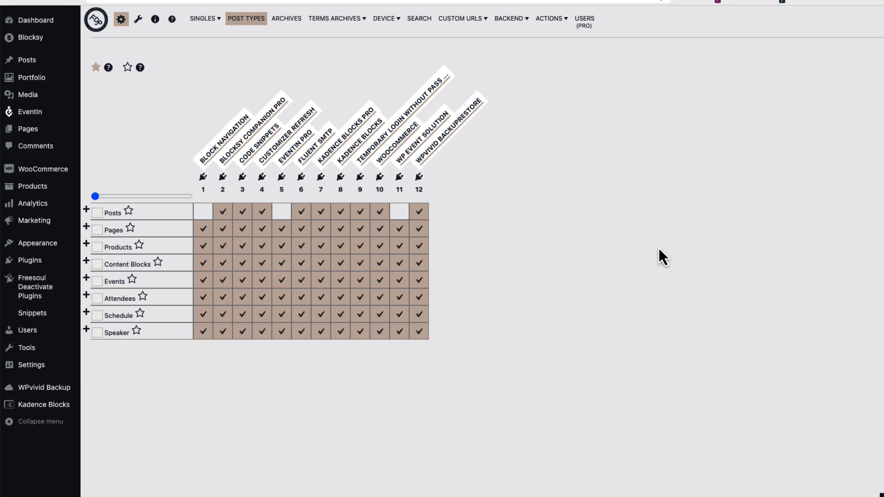
- Open the Home page editor and confirm its Freesoul panel lists the same six active plugins
mouse_move(29, 113)
mouse_move(37, 132)
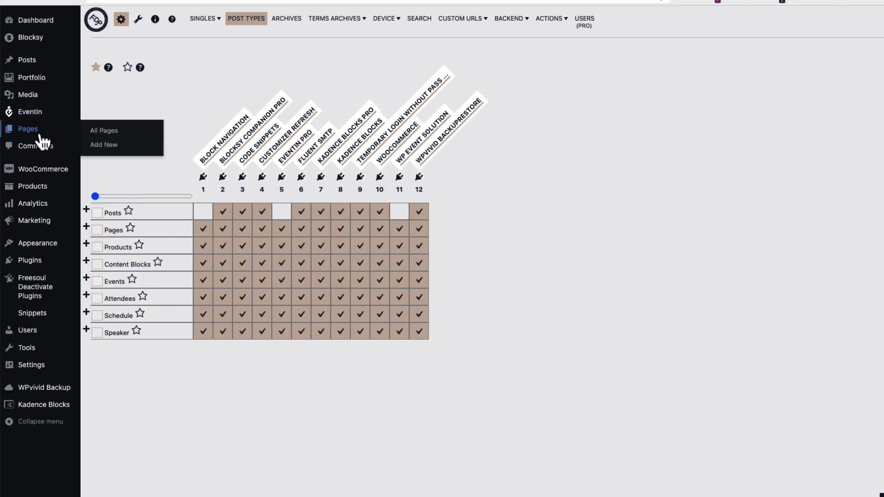
left_click(113, 134)
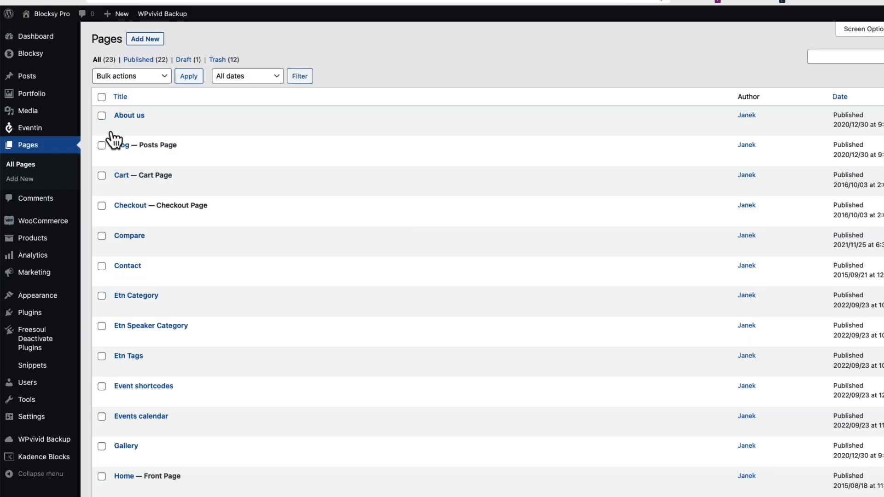
scroll(237, 202, "down", 5)
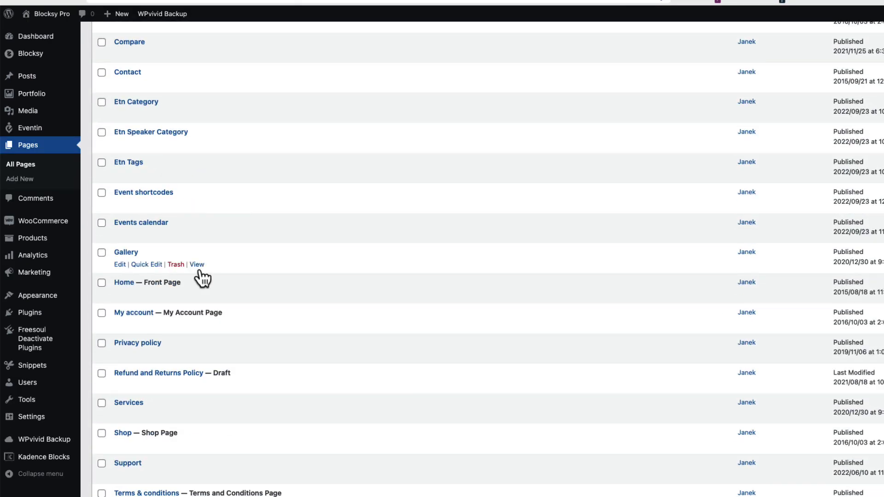
left_click(123, 283)
scroll(530, 240, "down", 10)
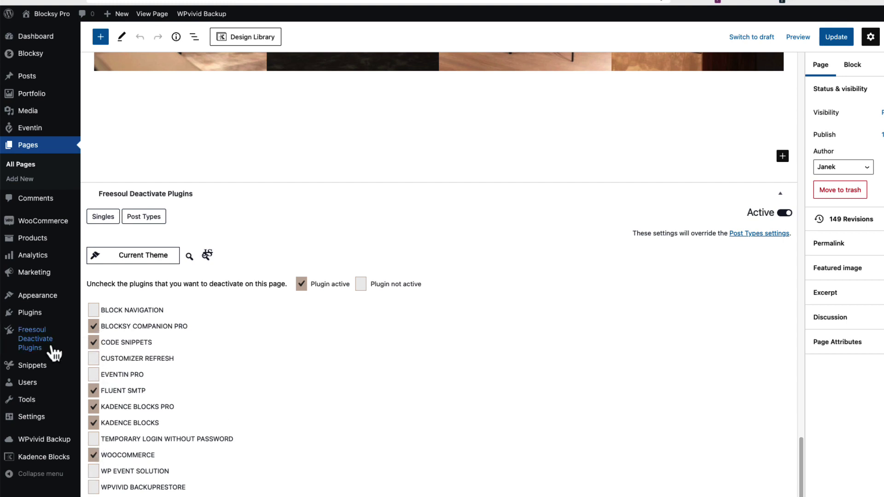
mouse_move(37, 343)
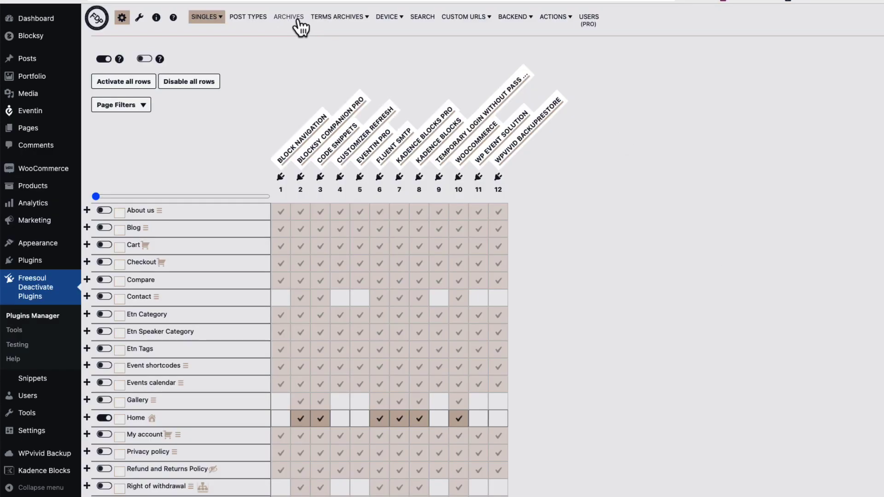
- In the Backend grid's Library row, uncheck Block Navigation, Blocksy Companion Pro and Customizer Refresh
mouse_move(350, 19)
mouse_move(390, 28)
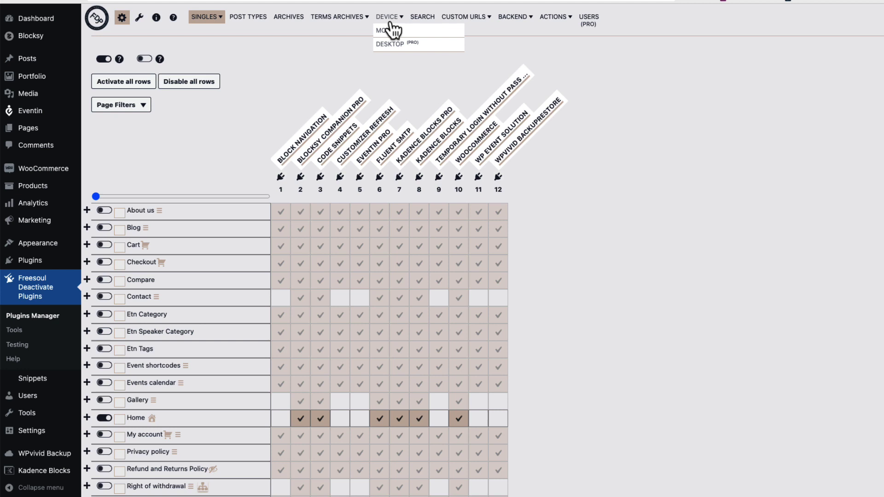
mouse_move(468, 21)
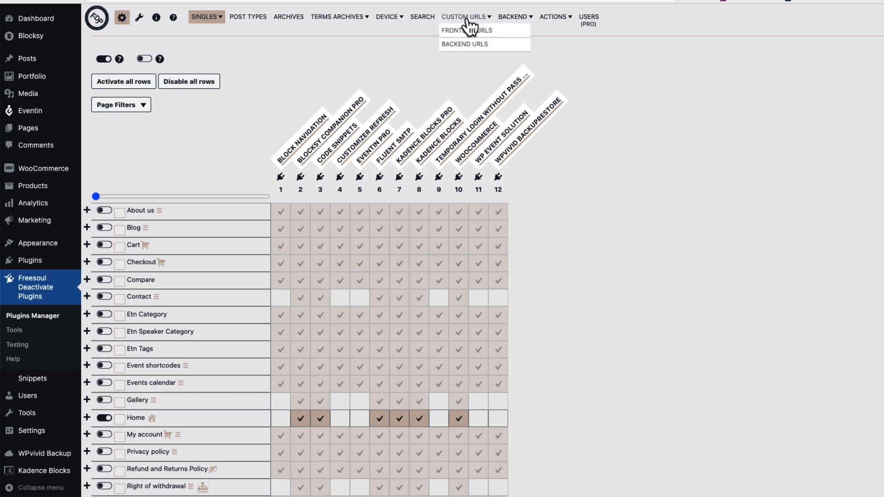
mouse_move(526, 26)
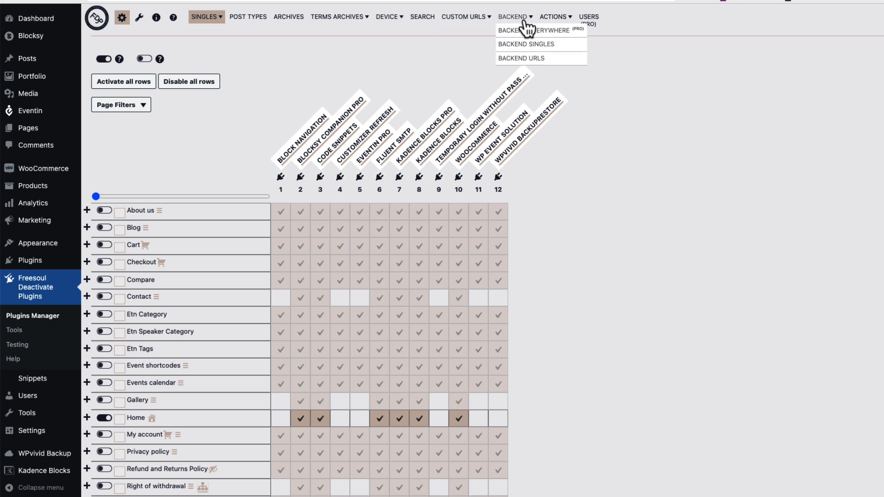
left_click(579, 34)
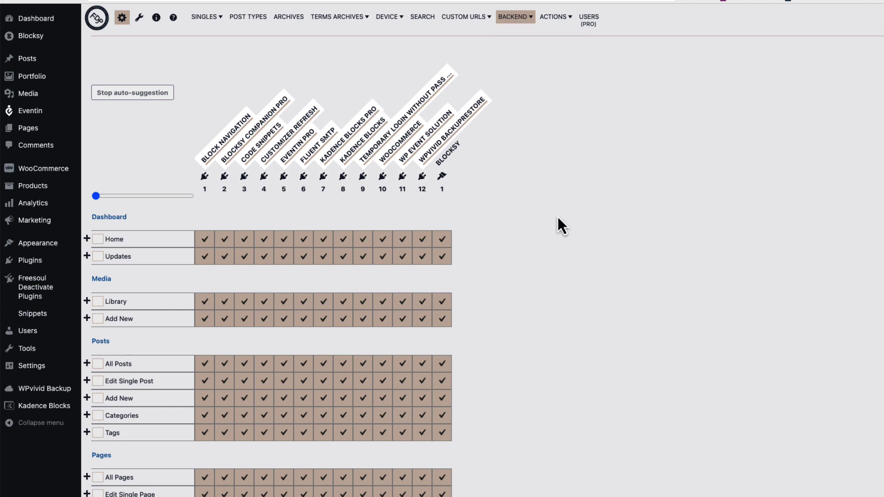
scroll(559, 218, "down", 3)
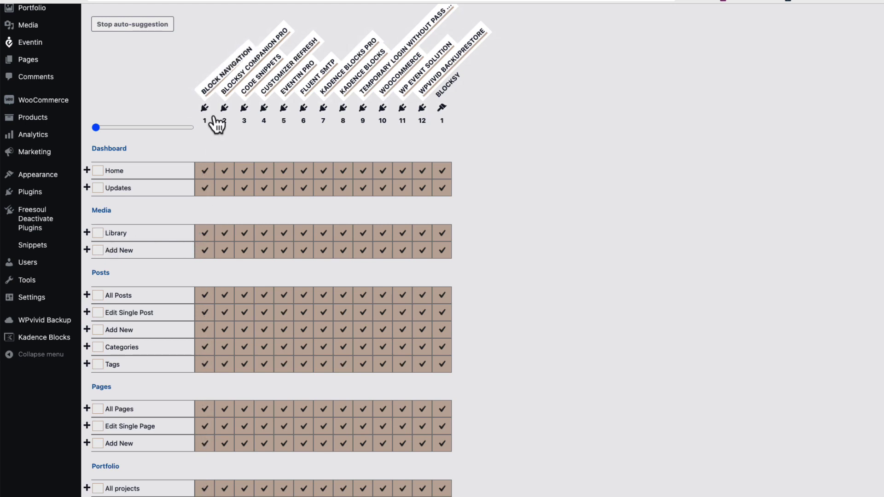
left_click(205, 234)
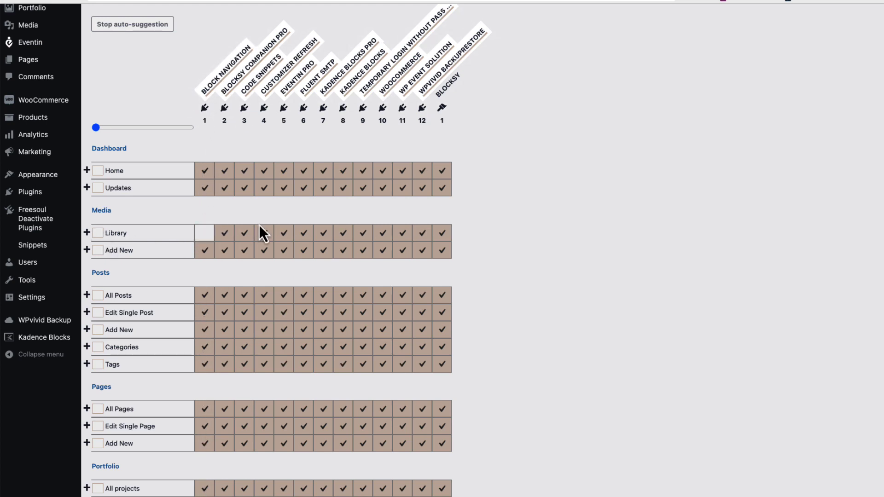
left_click(227, 240)
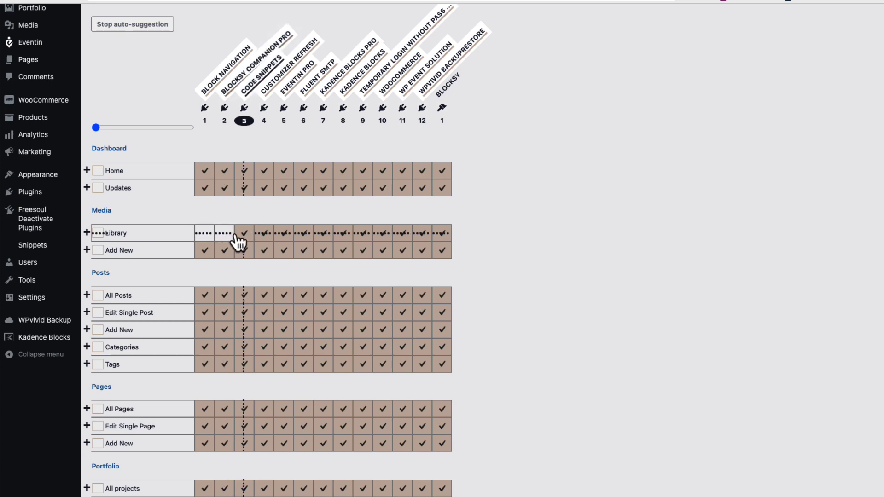
left_click(266, 240)
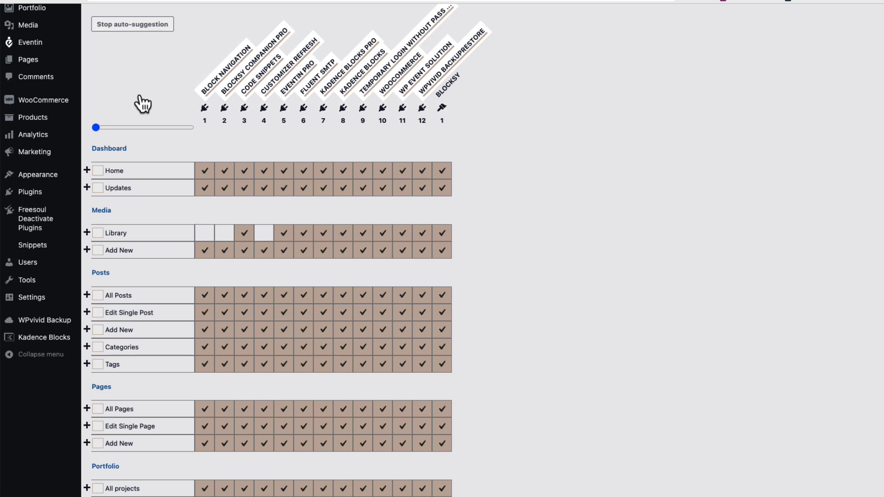
scroll(95, 83, "up", 3)
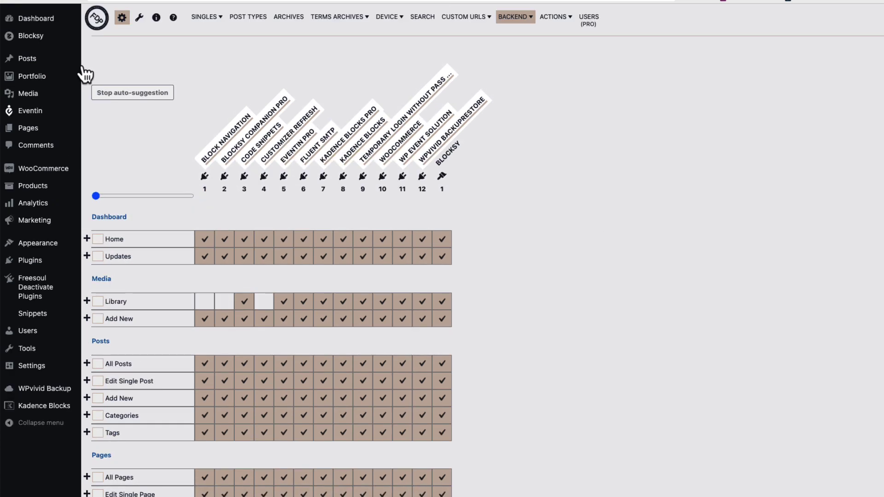
- Note the Media Library's baseline timing: 2135ms total load time and 147 requests
mouse_move(38, 93)
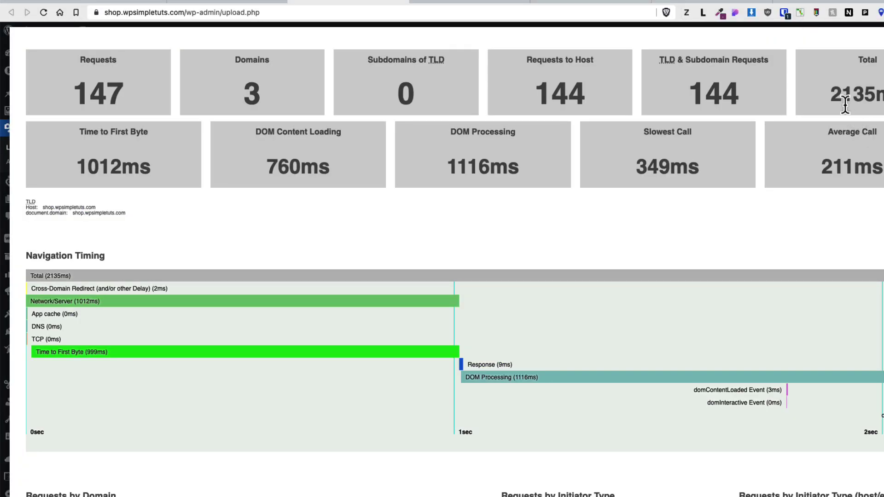
left_click_drag(829, 95, 882, 96)
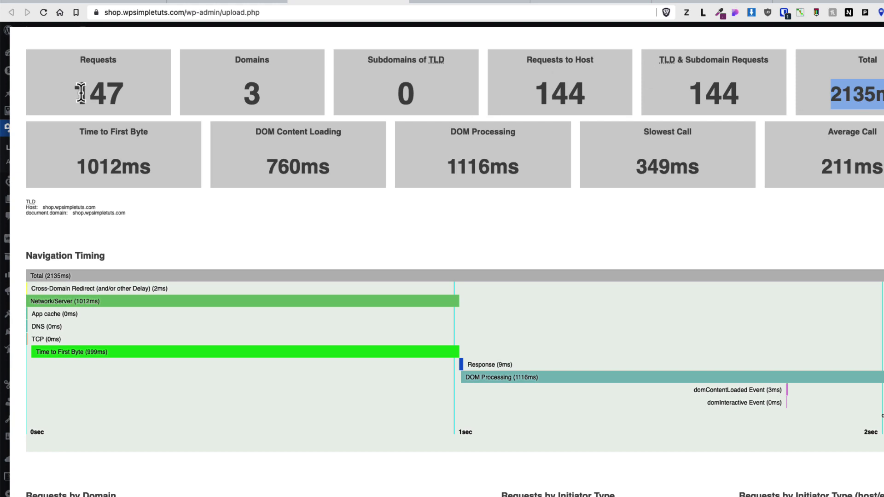
left_click_drag(134, 102, 57, 101)
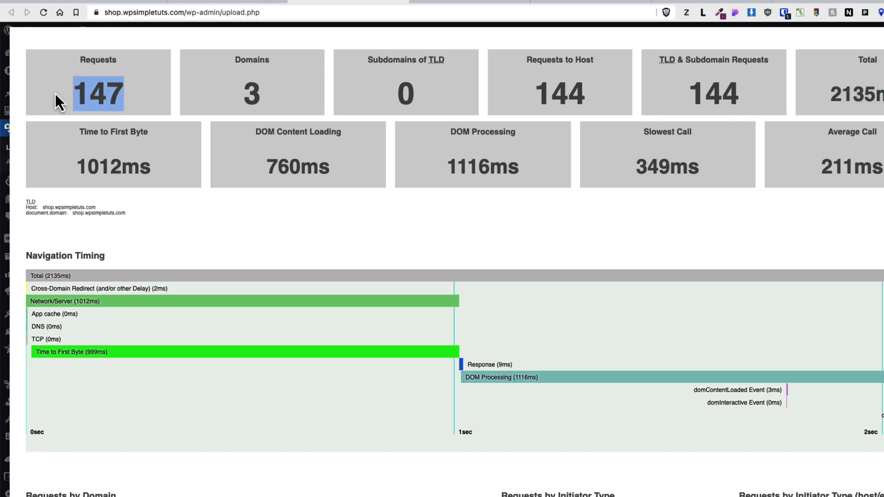
- Uncheck Eventin Pro, WooCommerce and WP Event Solution for the Media Library row
left_click(178, 5)
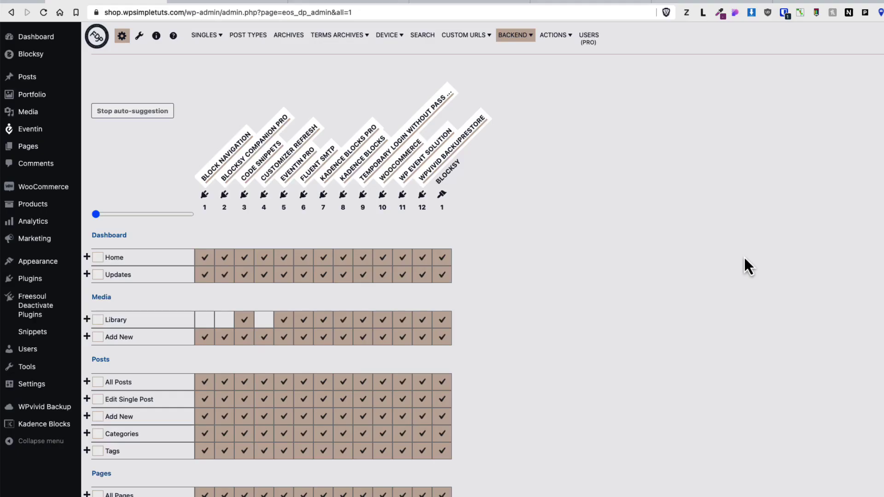
left_click(286, 323)
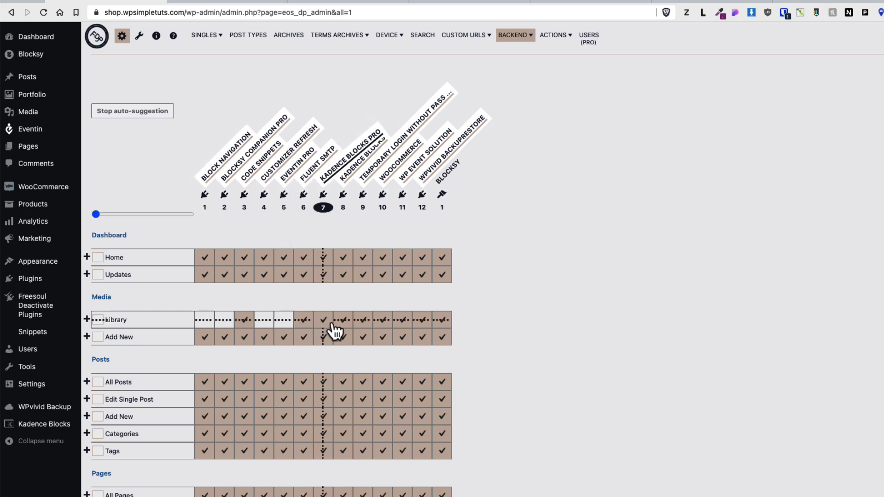
left_click(383, 320)
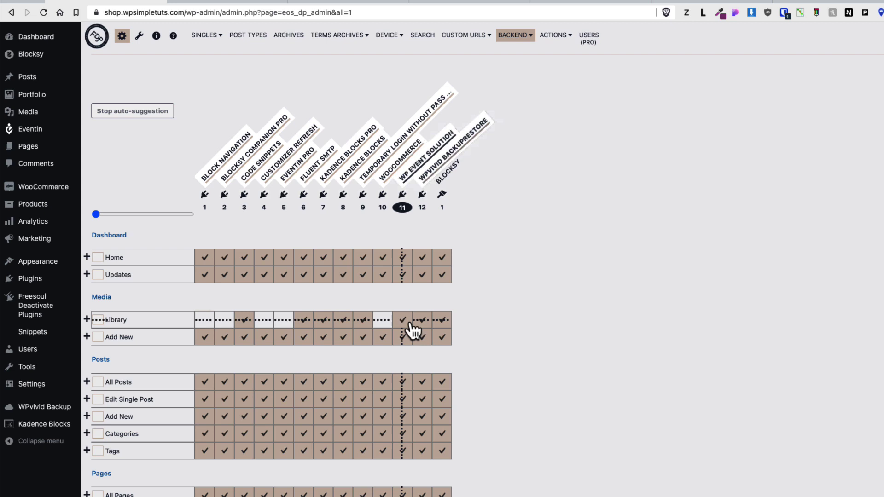
left_click(405, 329)
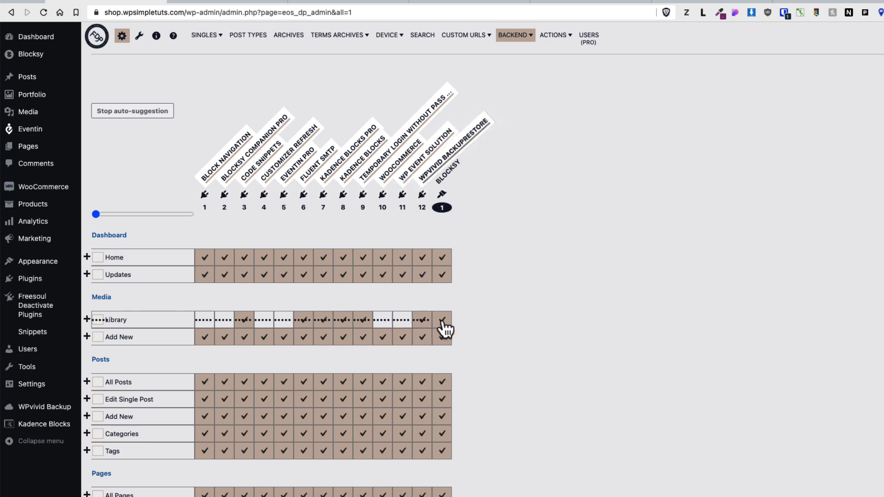
left_click(161, 4)
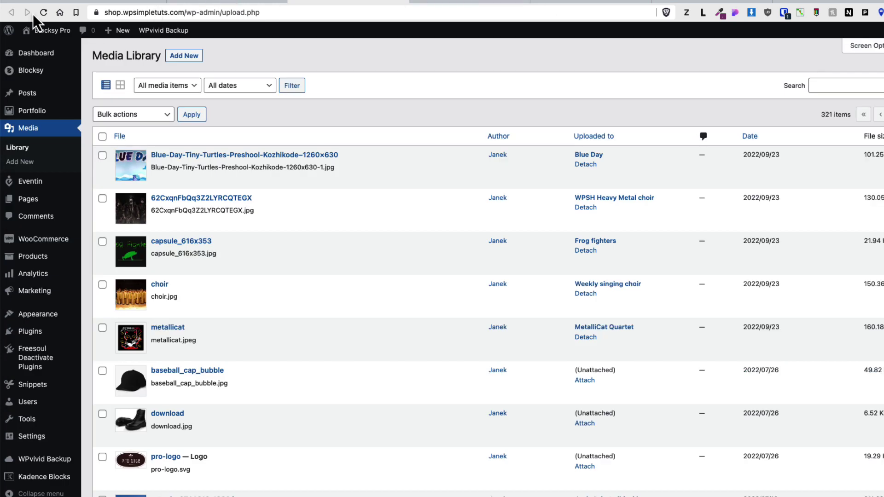
- Reload the Media Library and measure its timing: 88 requests and 793ms total load time
left_click(43, 12)
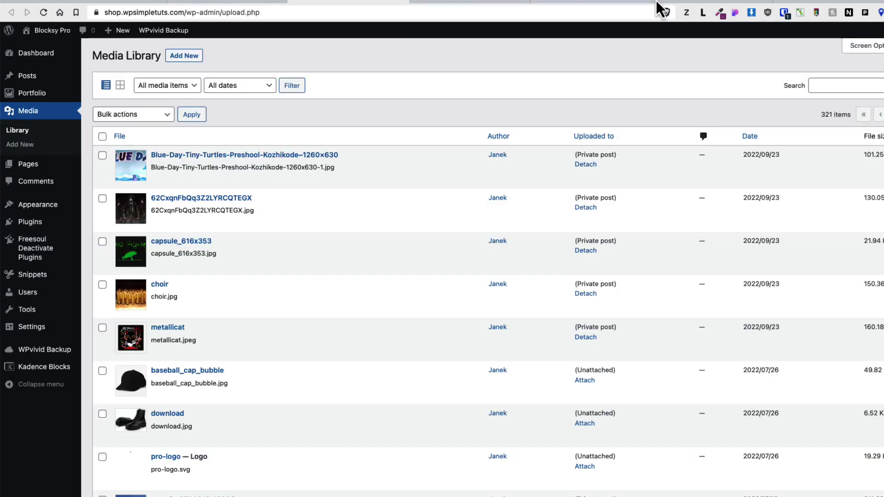
left_click(800, 13)
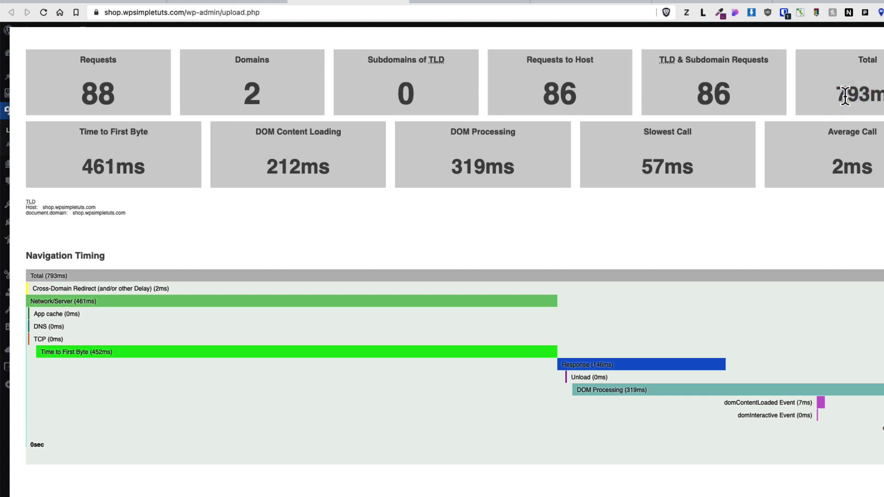
left_click_drag(835, 93, 883, 95)
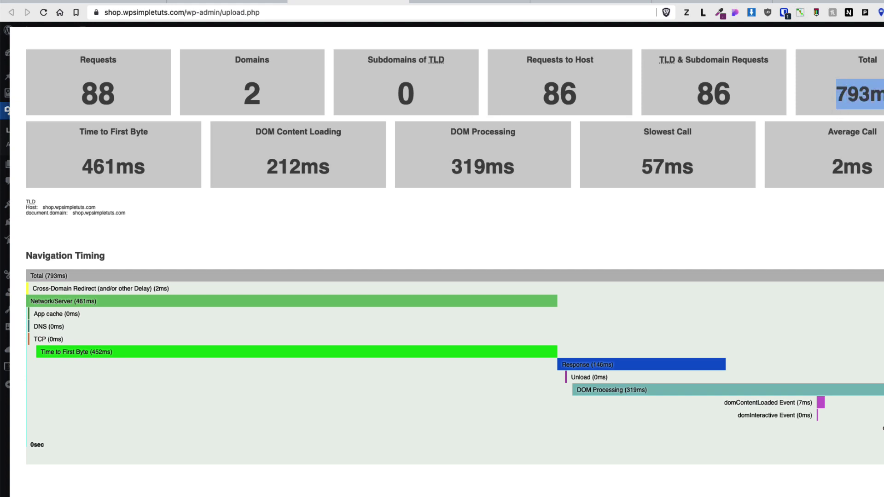
left_click_drag(119, 95, 98, 94)
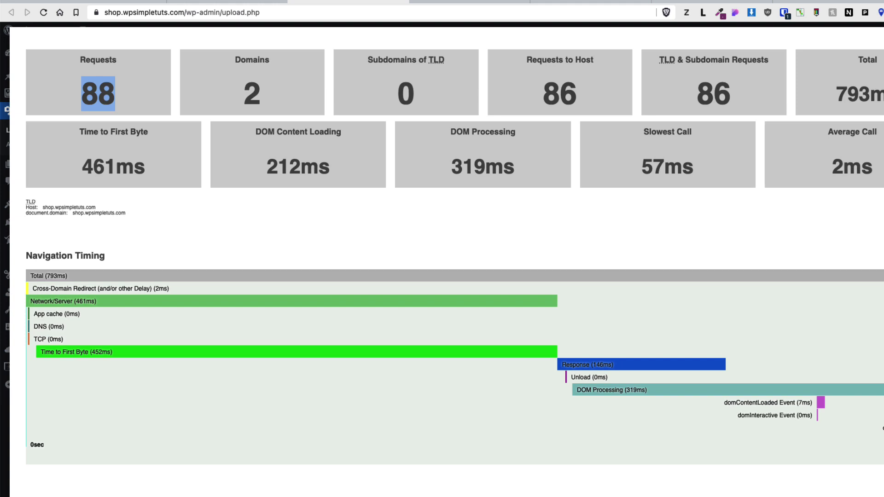
left_click(800, 14)
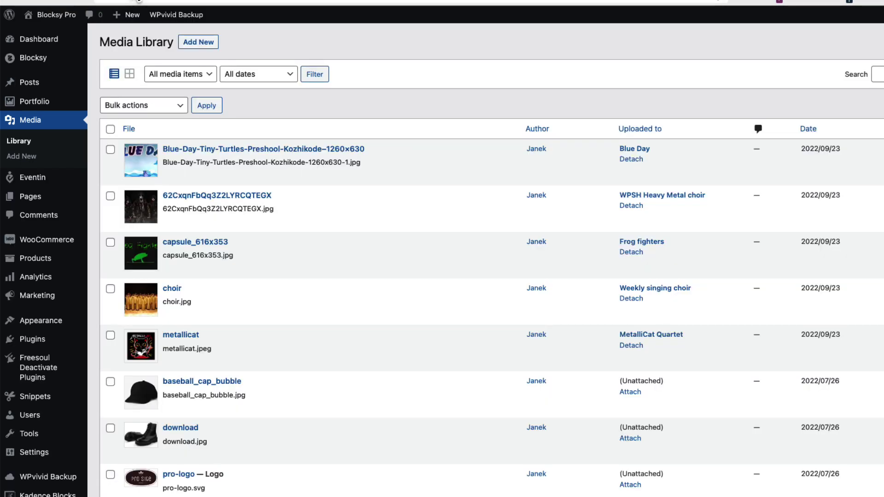
- Find the WP-Optimize plugin under Plugins > Add New and activate it
left_click(138, 1)
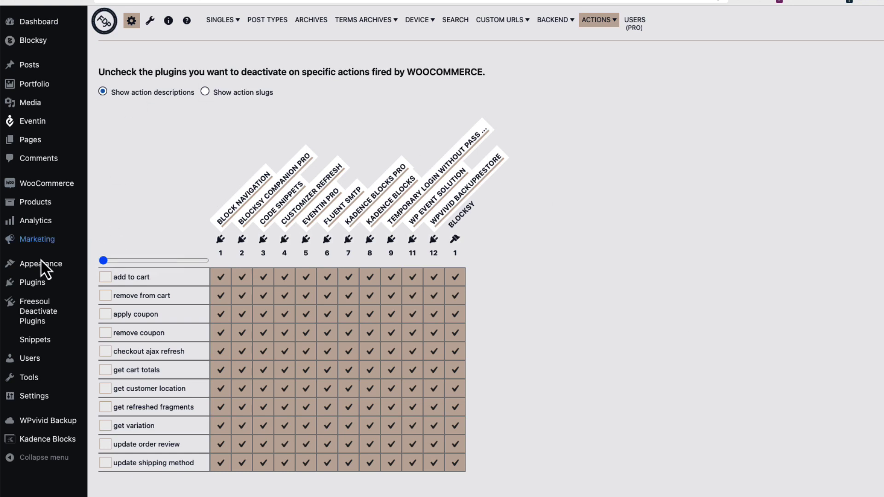
mouse_move(36, 283)
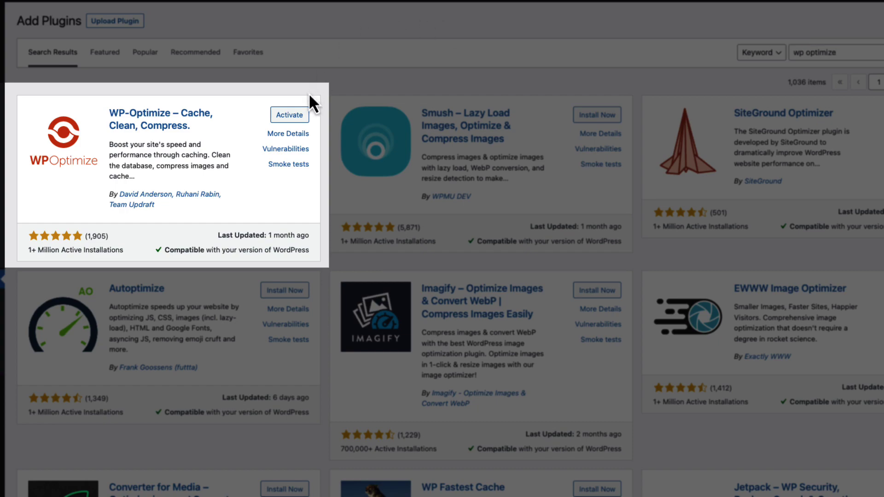
left_click(282, 119)
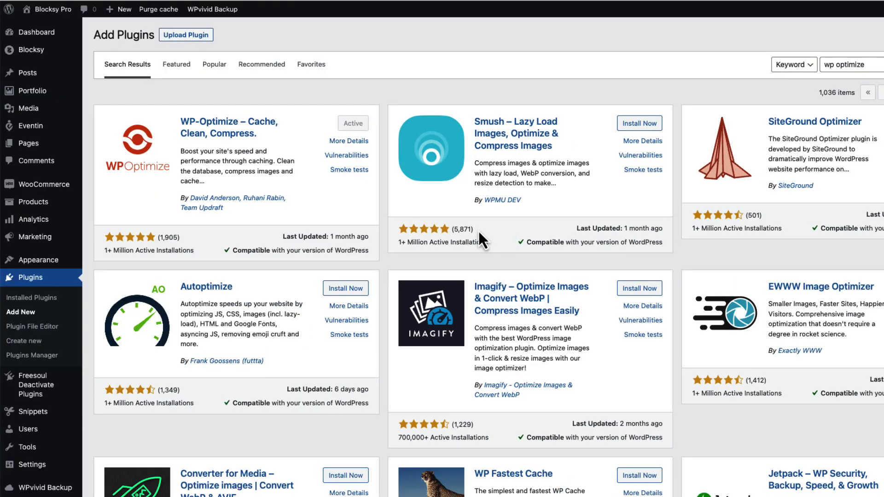
scroll(477, 235, "down", 5)
mouse_move(54, 480)
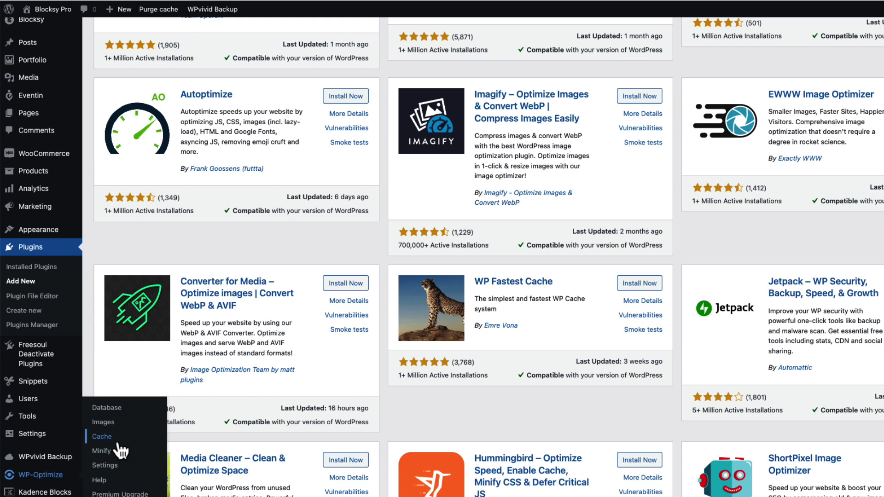
- Set the page cache lifespan to 8 hours and start preloading the site cache
left_click(102, 439)
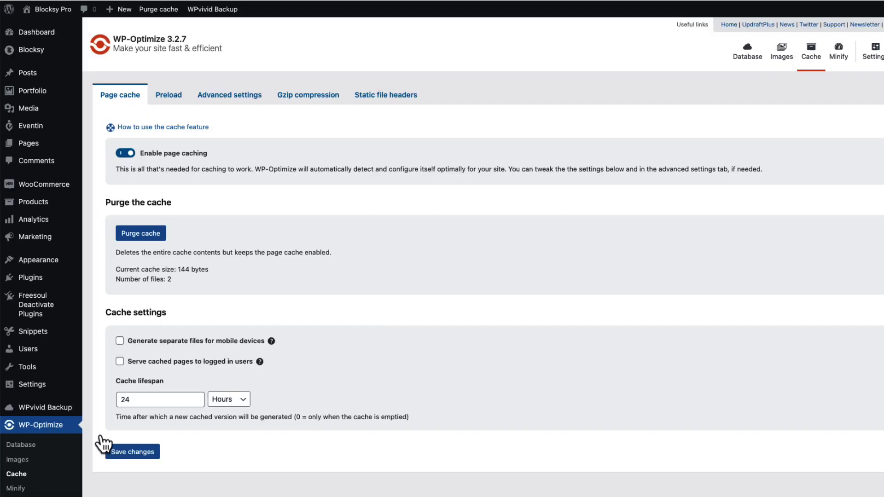
left_click_drag(141, 400, 120, 399)
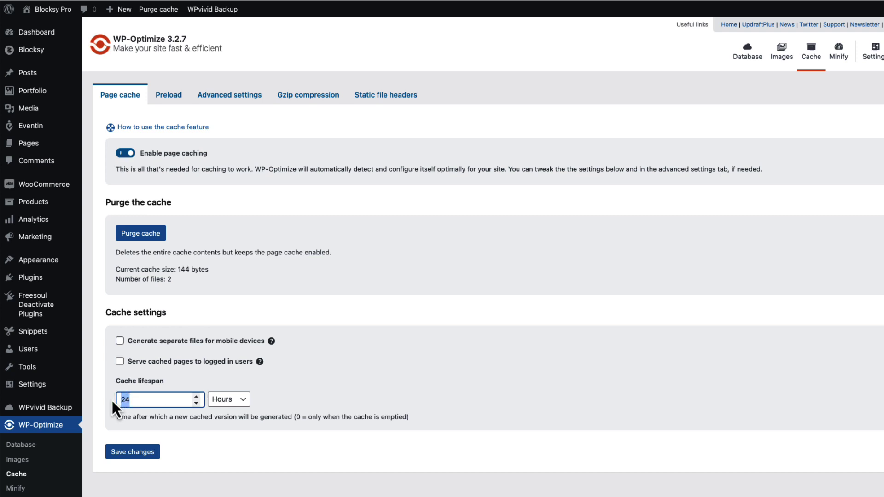
left_click(127, 456)
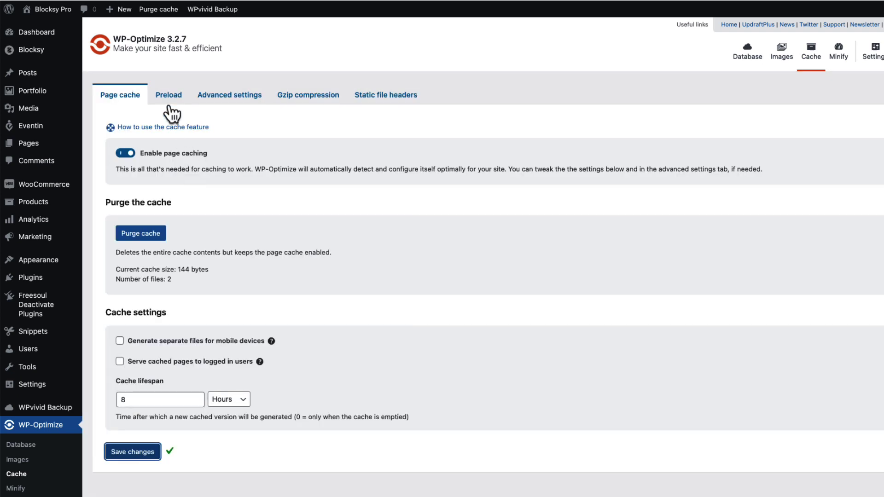
left_click(169, 96)
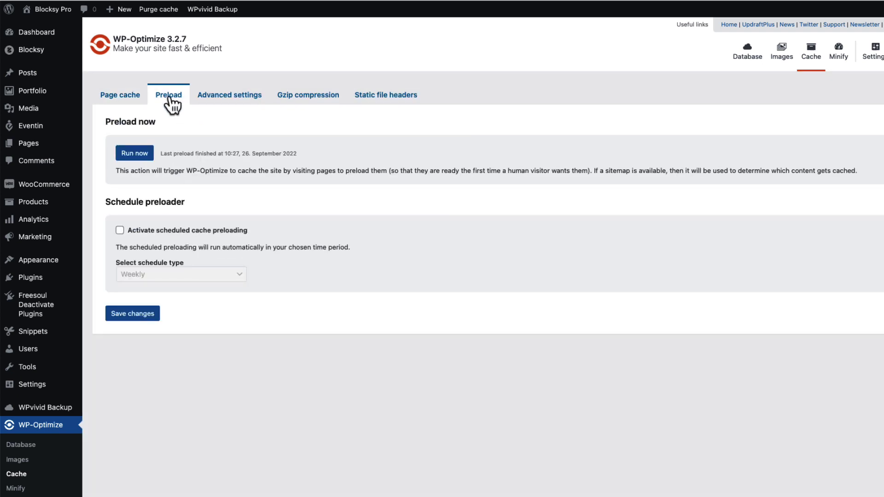
left_click(135, 155)
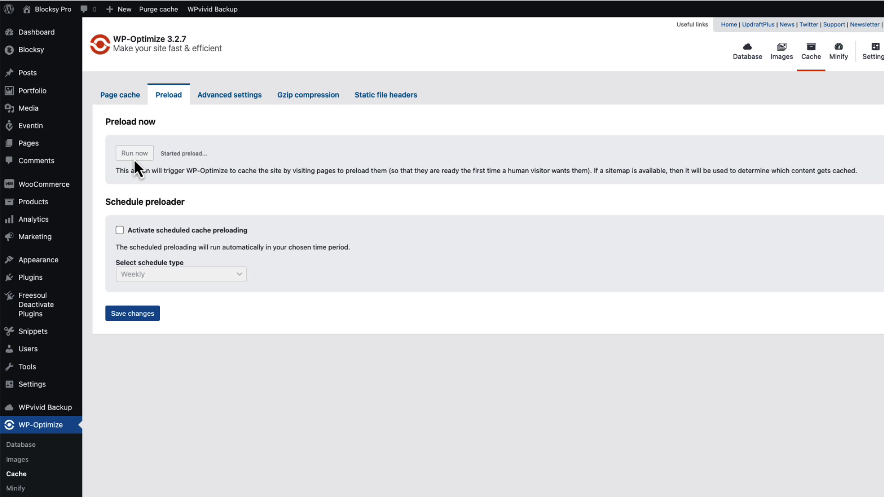
left_click(132, 315)
- Review WP-Optimize's advanced cache, Gzip compression and static file header settings
left_click(229, 95)
left_click(313, 97)
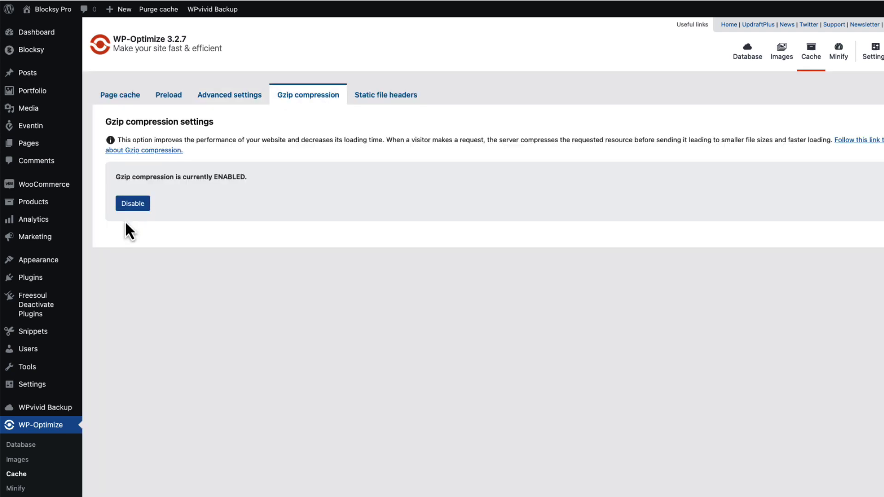
left_click(375, 99)
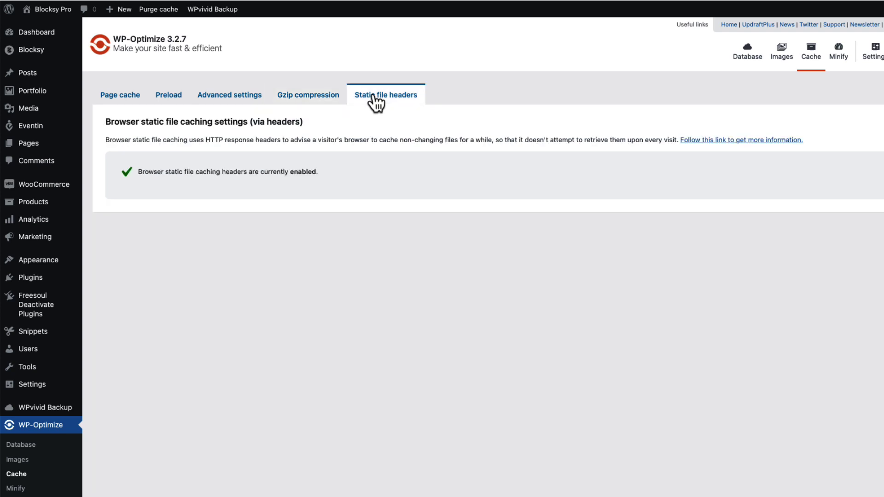
left_click(125, 99)
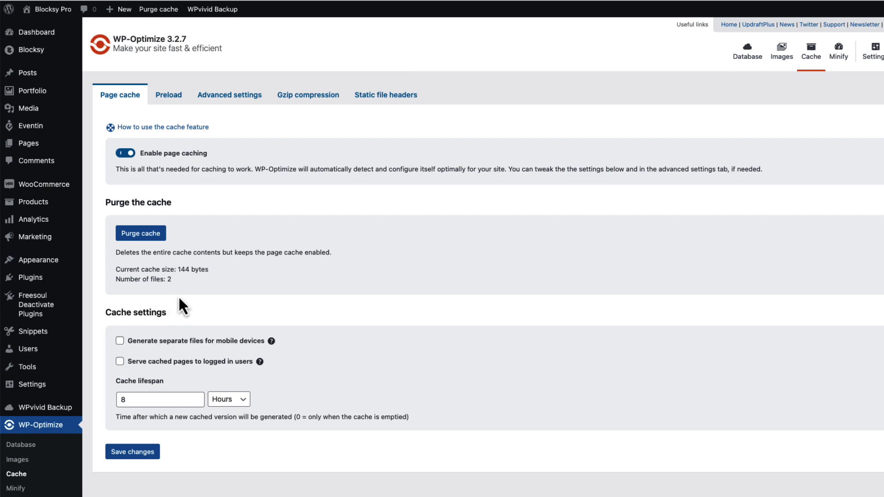
scroll(180, 299, "down", 2)
left_click(17, 436)
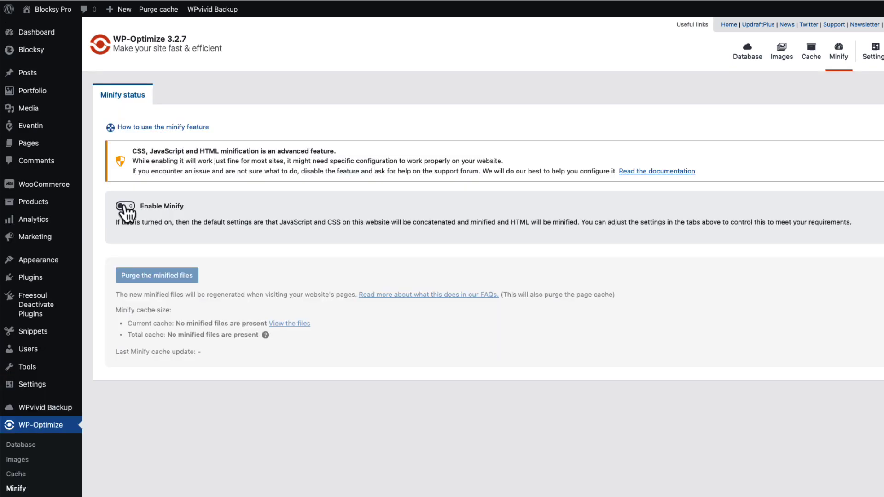
- Turn on minification and review the JavaScript, CSS, font, misc, preload and files tabs
left_click(125, 206)
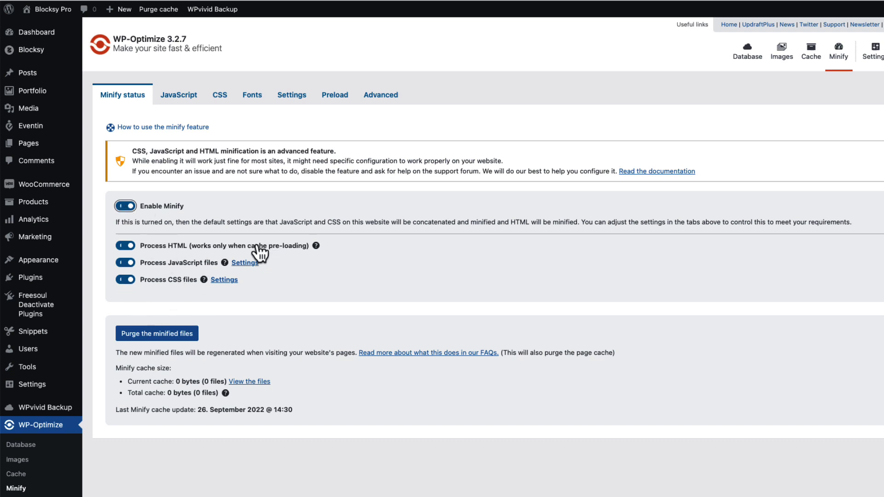
left_click(175, 101)
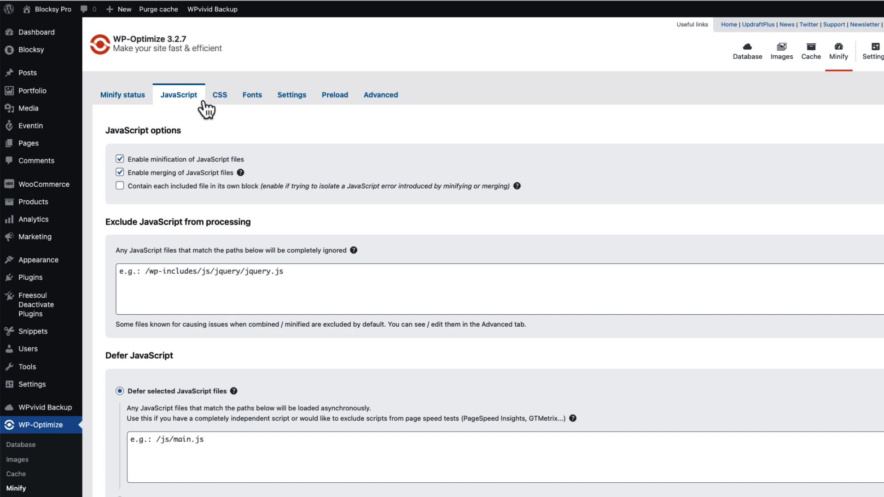
left_click(221, 98)
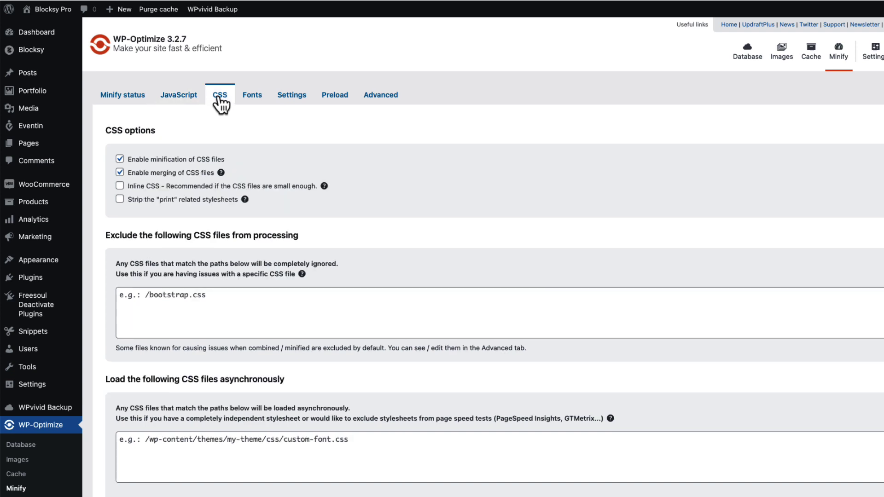
left_click(253, 98)
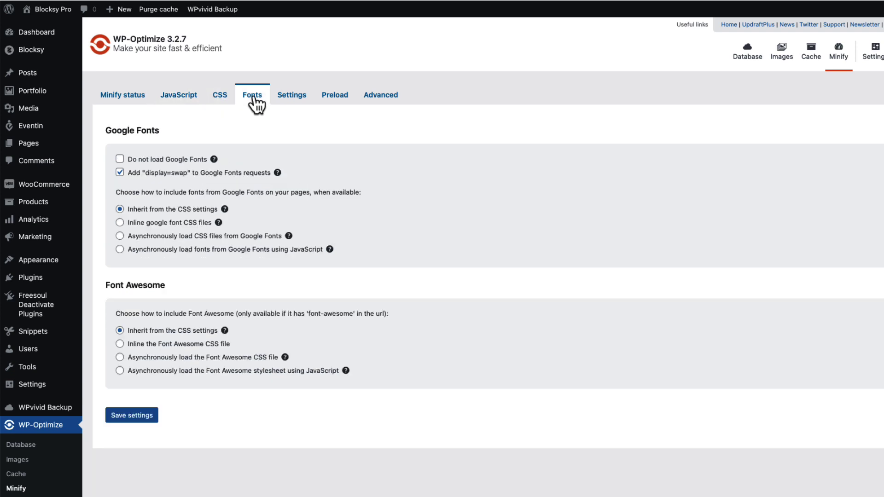
left_click(297, 99)
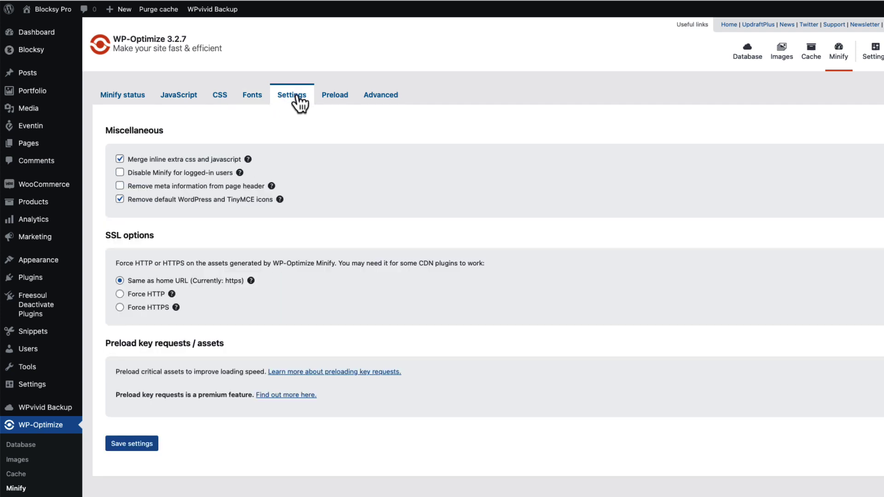
left_click(331, 102)
left_click(375, 103)
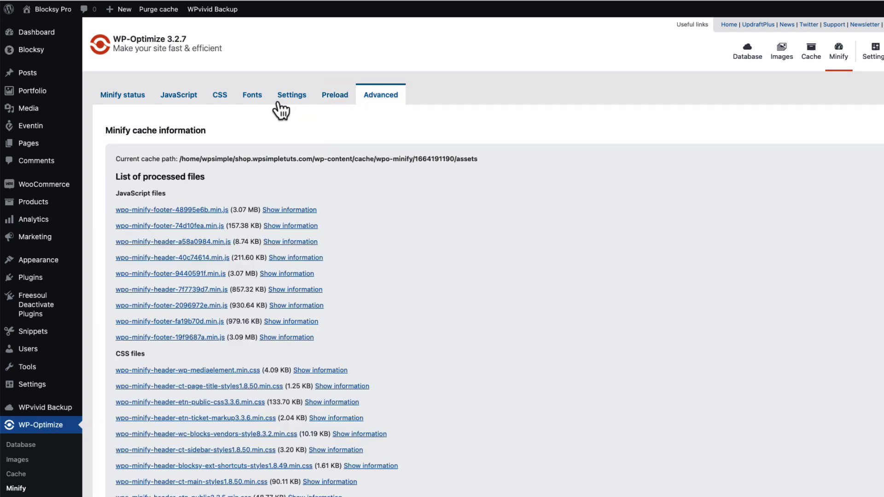
- Enable merging of JavaScript files and save the JavaScript minify settings
left_click(179, 95)
scroll(220, 244, "down", 4)
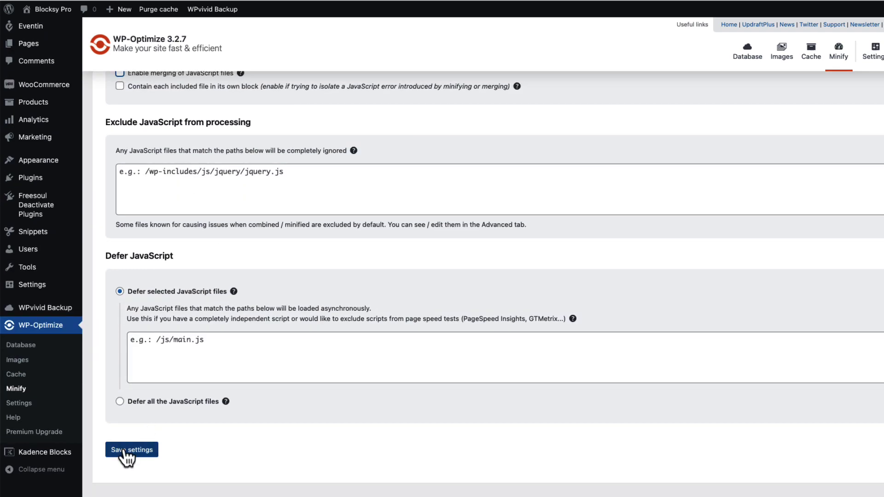
left_click(125, 453)
left_click(120, 173)
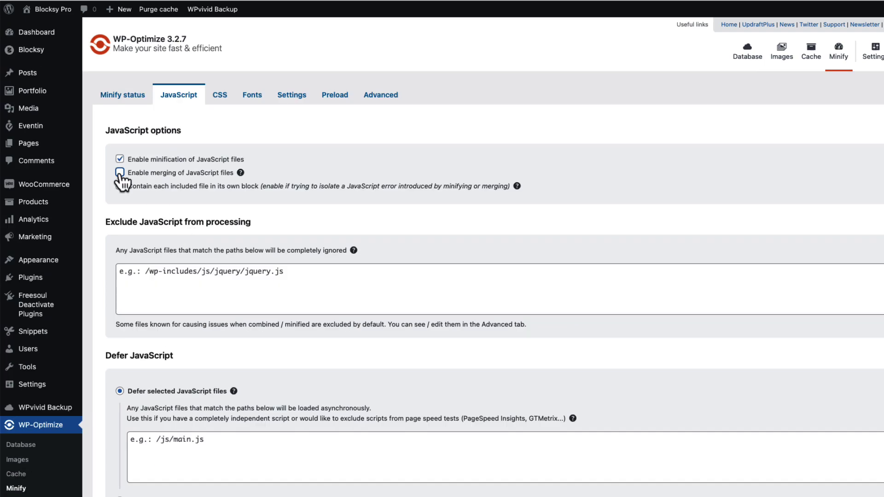
scroll(188, 322, "down", 3)
left_click(131, 448)
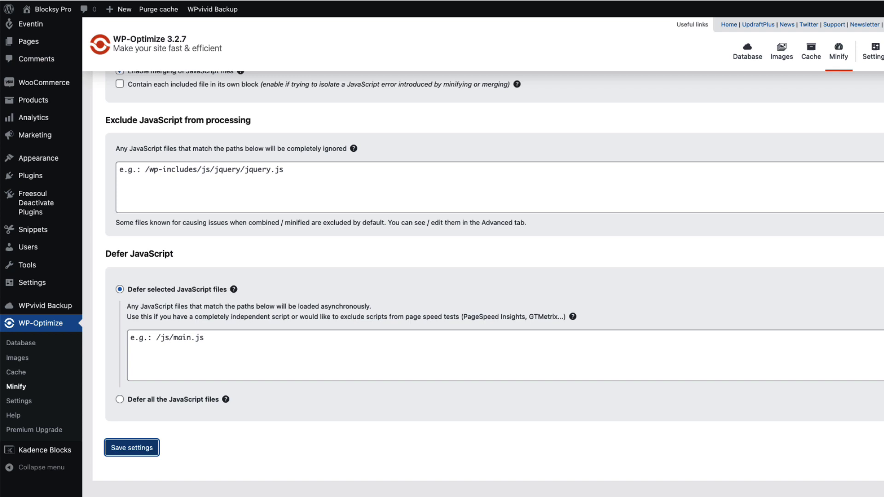
- Compare the minify status overview against the shop's front-end homepage
left_click(124, 96)
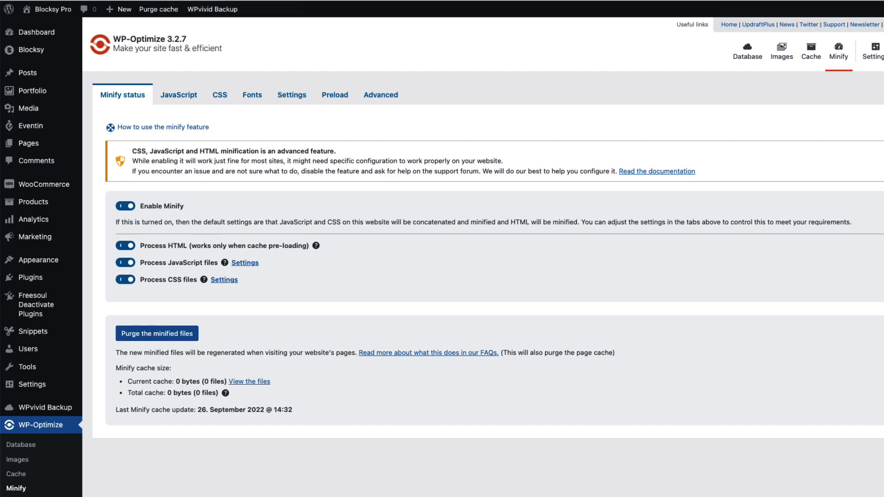
key("ctrl+Tab")
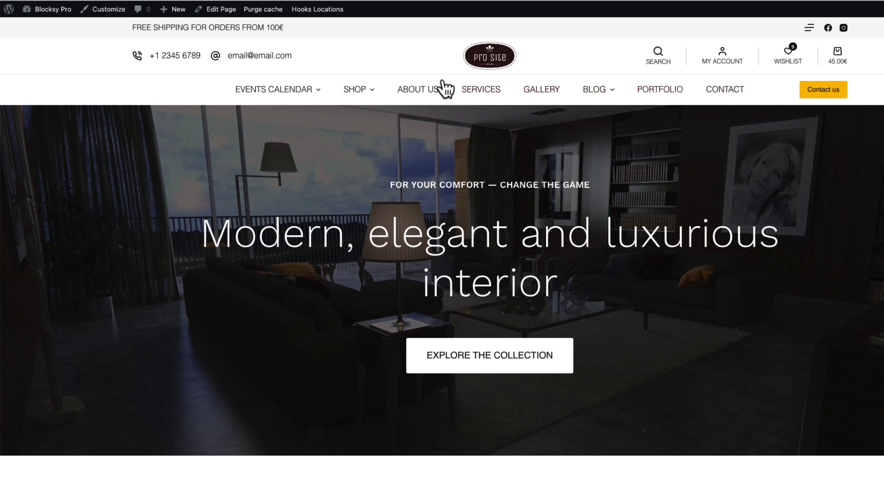
mouse_move(237, 98)
key("ctrl+Tab")
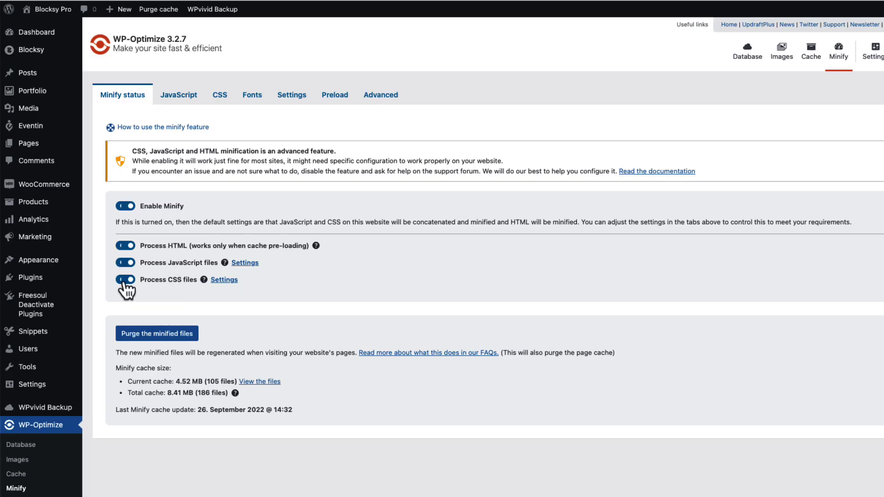
- Turn off CSS file processing and check the homepage without CSS minification
left_click(125, 280)
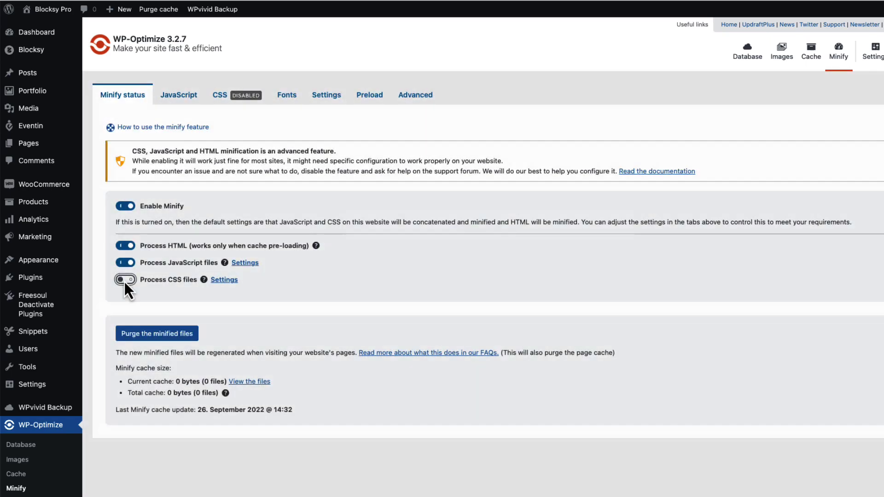
key("ctrl+Tab")
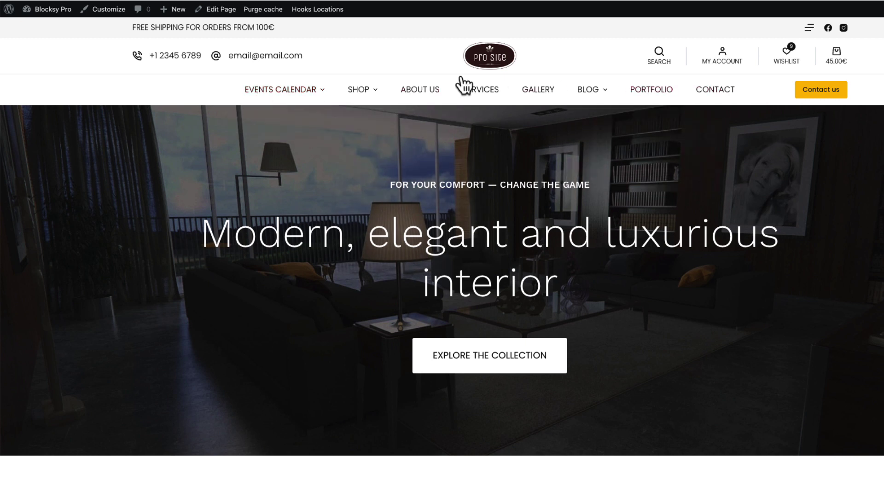
mouse_move(240, 111)
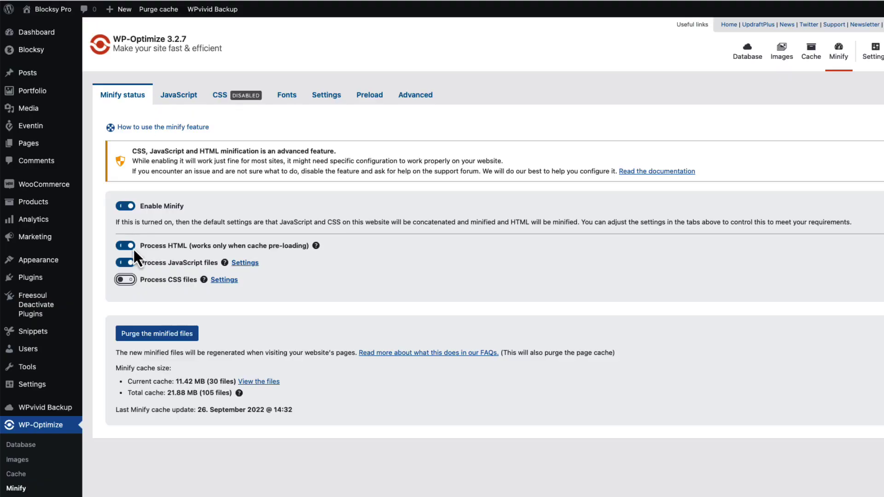
left_click(125, 279)
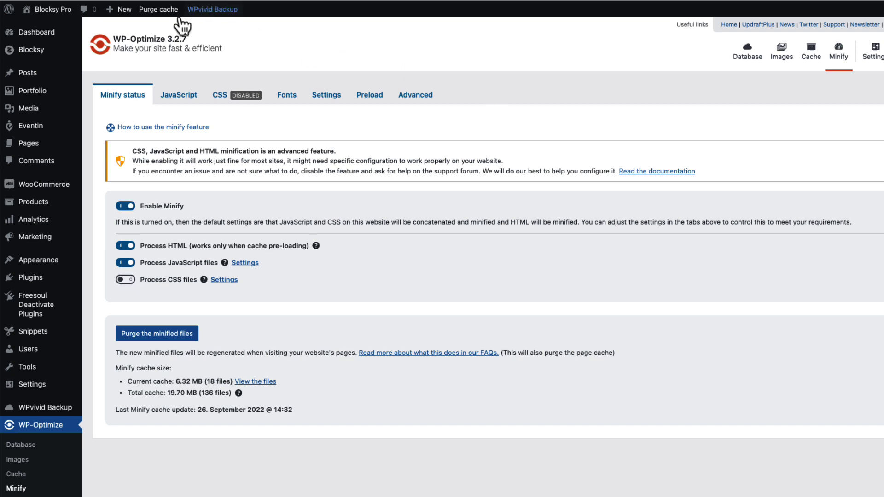
- Purge the minify cache and confirm the last cache preload finished at 14:32, 26 September 2022
mouse_move(162, 10)
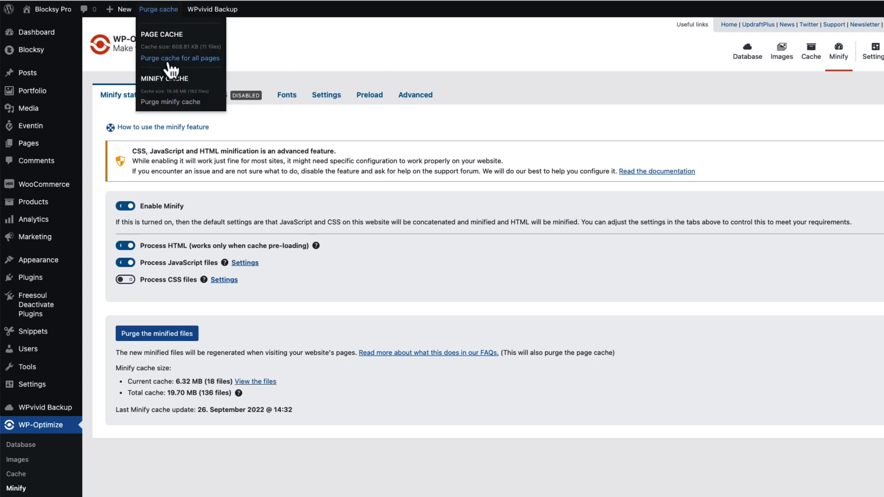
left_click(162, 102)
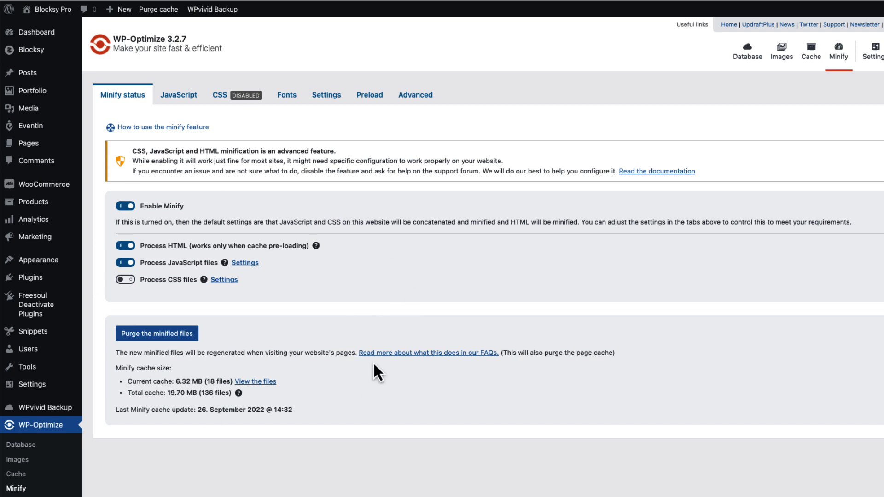
scroll(433, 369, "down", 3)
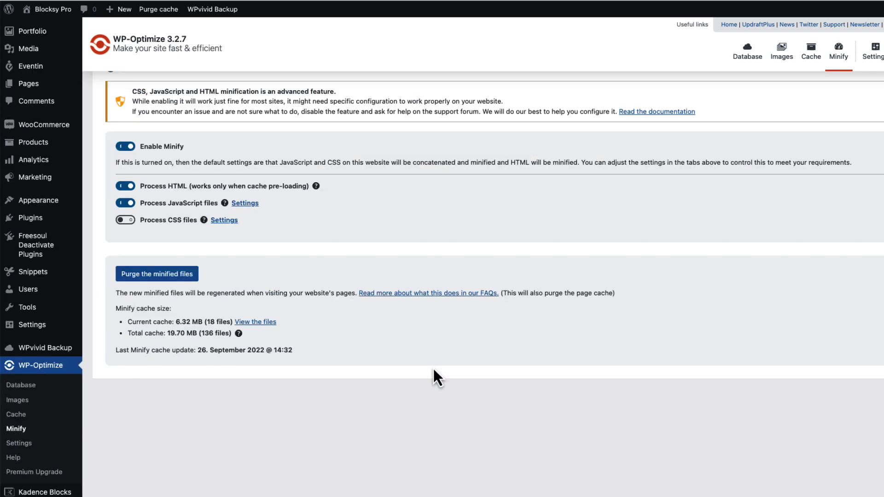
left_click(16, 414)
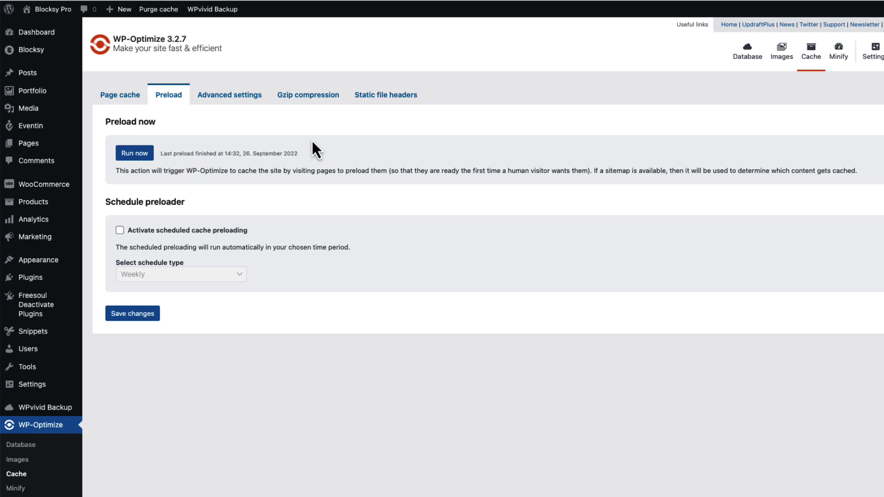
left_click_drag(161, 153, 303, 158)
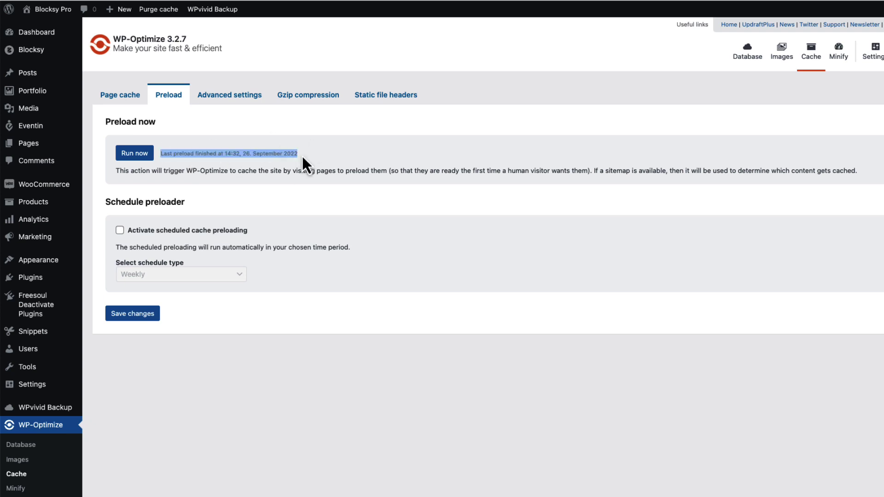
left_click(454, 153)
- Re-test the shop in GTmetrix: grade A, 99% performance, 89% structure, 833ms LCP
key("Return")
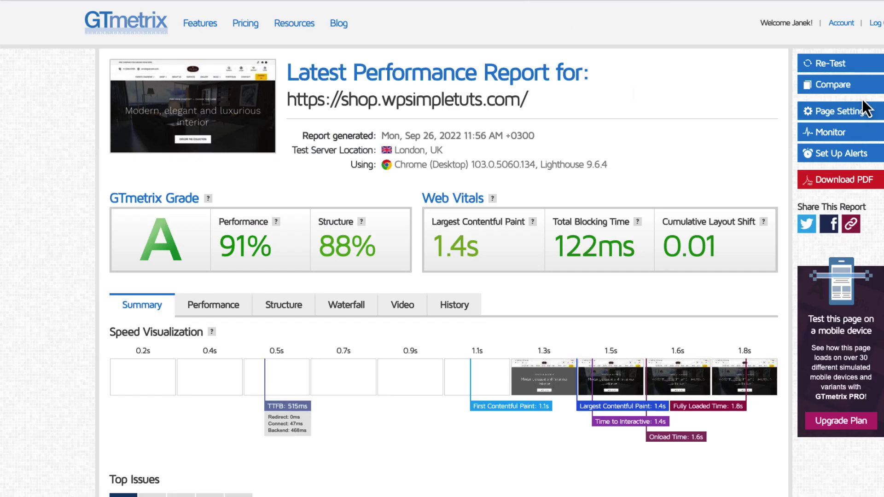
left_click(832, 67)
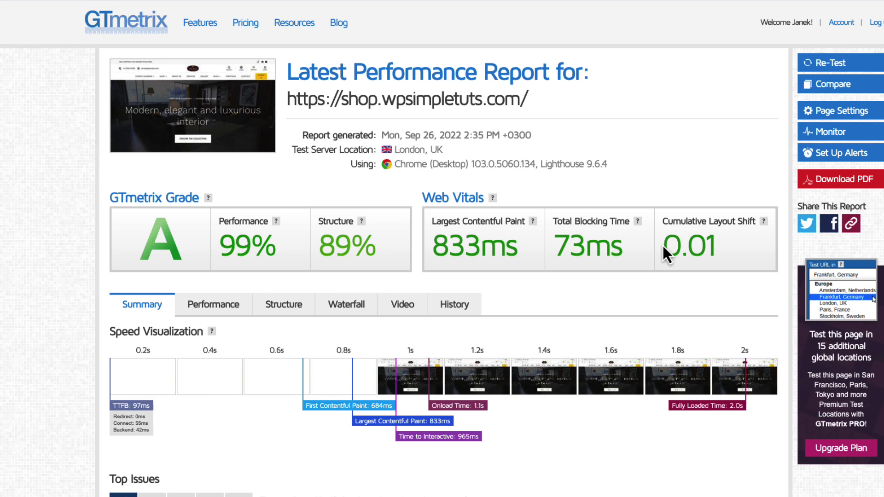
scroll(662, 245, "down", 15)
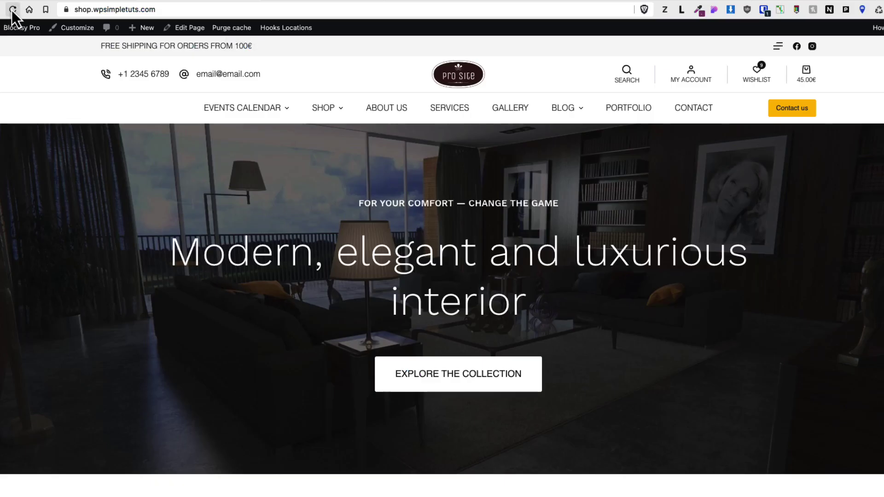
- Reload the shop homepage and view its load timings in Performance-Analyser
left_click(9, 10)
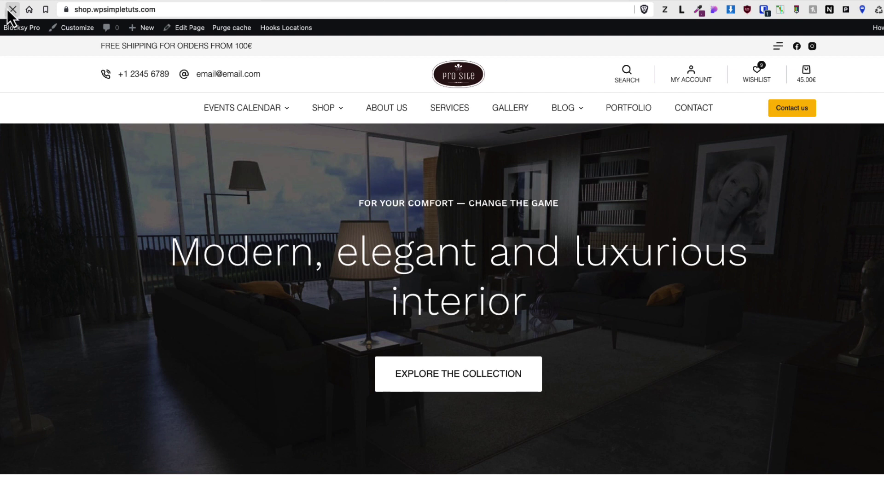
left_click(780, 10)
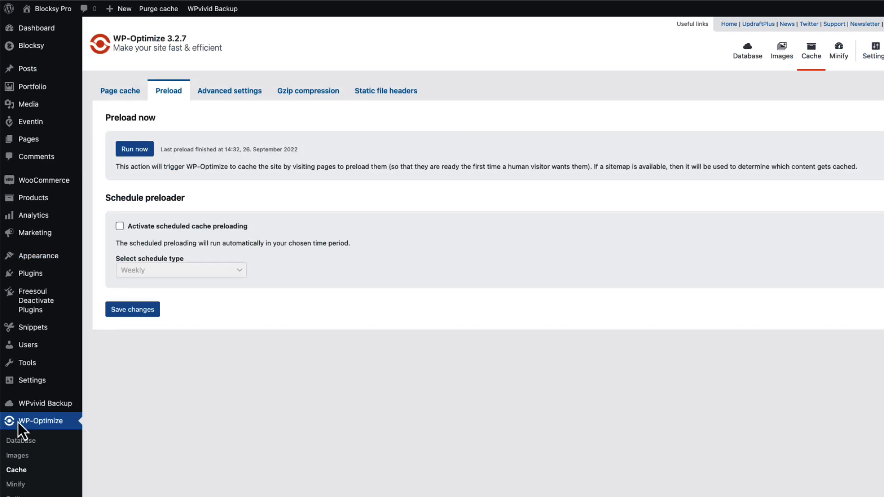
- Check the Minify status (6.59 MB, 24 files cached), then bring up the front-end cache purge options
scroll(19, 424, "down", 2)
left_click(21, 429)
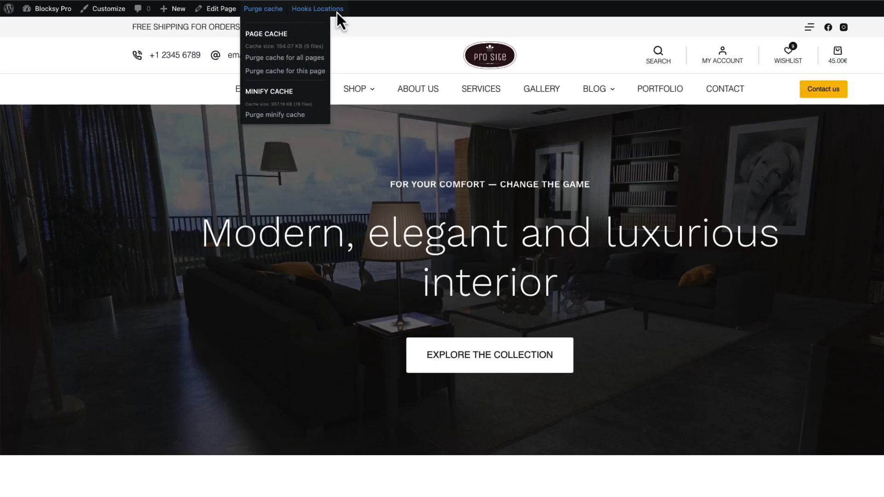
mouse_move(258, 14)
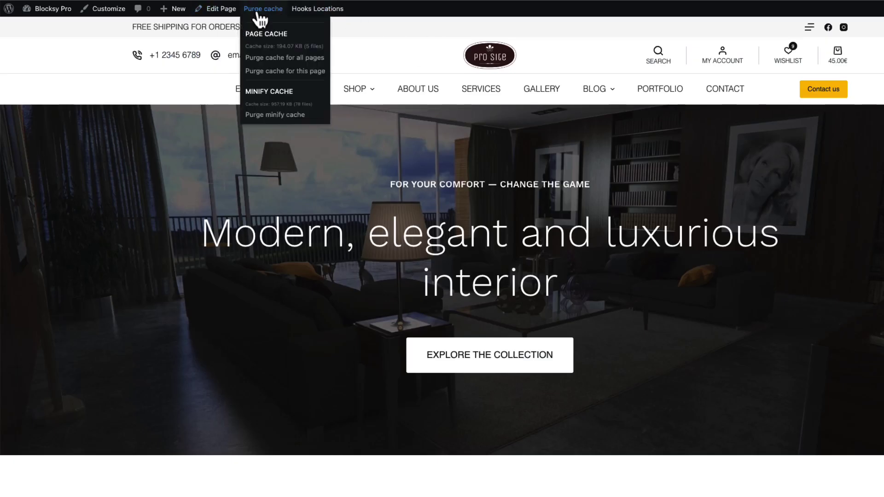